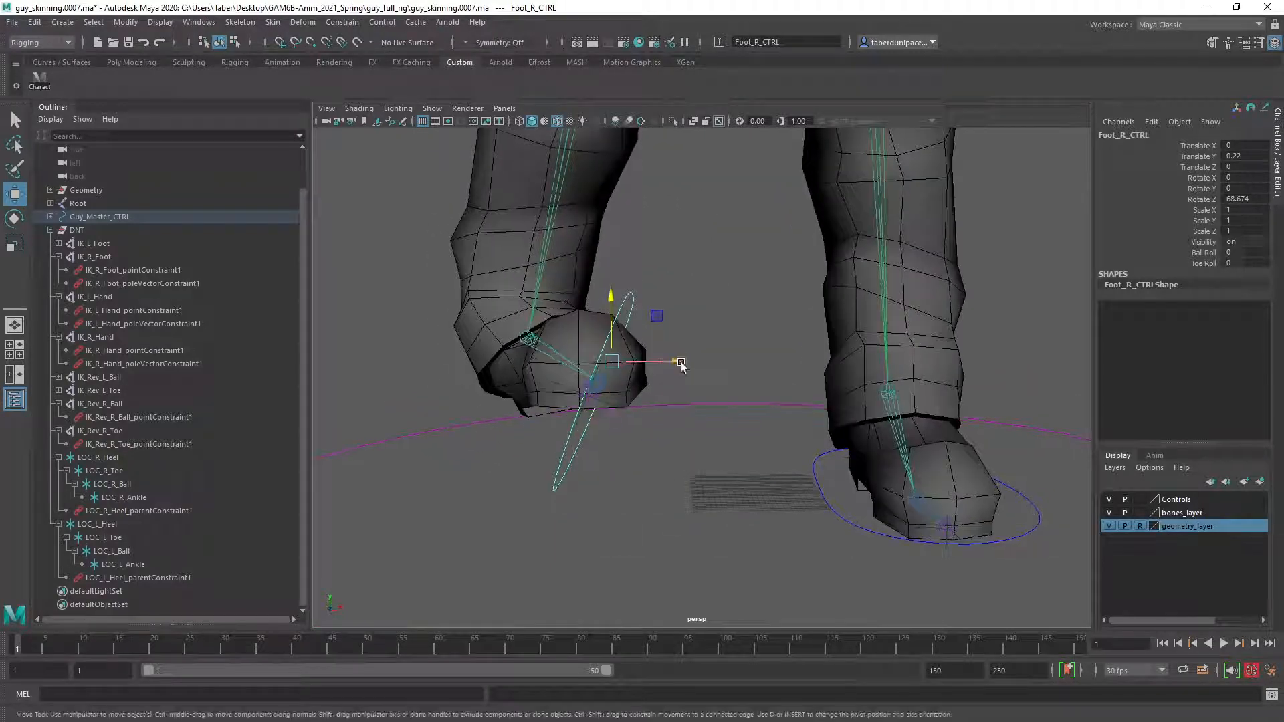
# Undo the last move and rotation of the right foot control.
pyautogui.hotkey('ctrl', 'z')
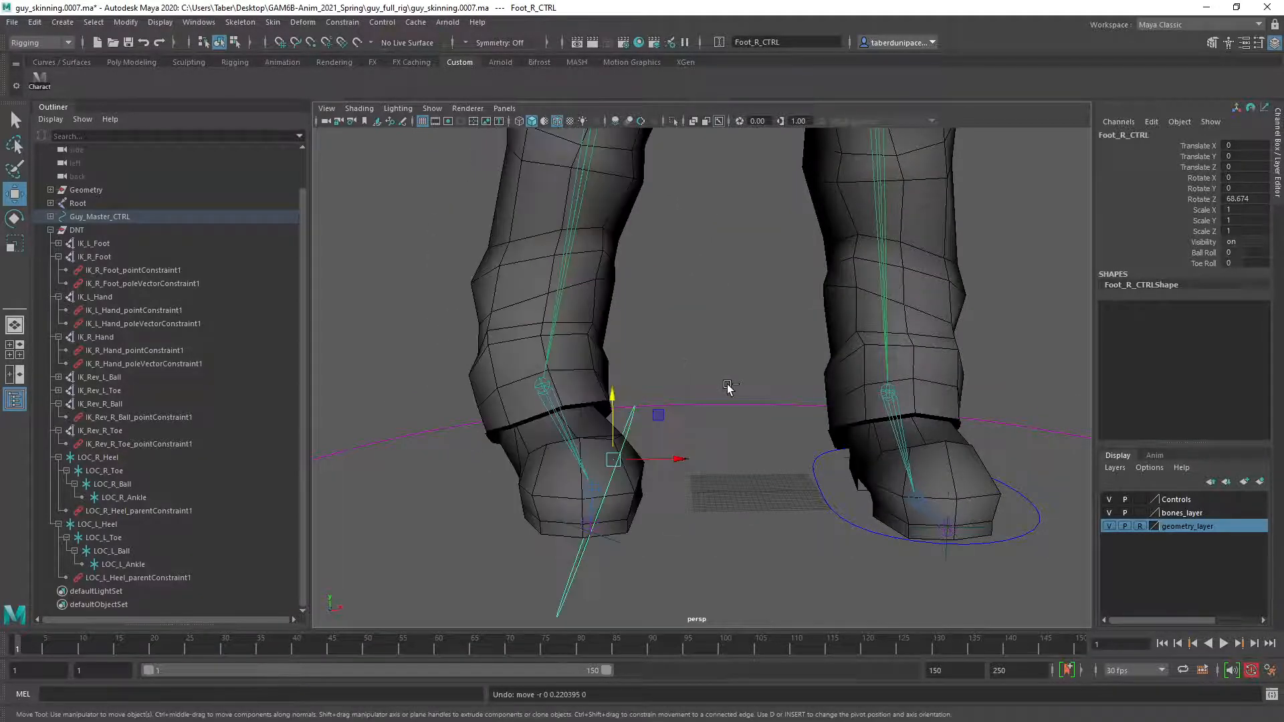
pyautogui.hotkey('ctrl', 'z')
pyautogui.keyDown('alt'); pyautogui.moveTo(817, 427); pyautogui.dragTo(740, 421); pyautogui.keyUp('alt')
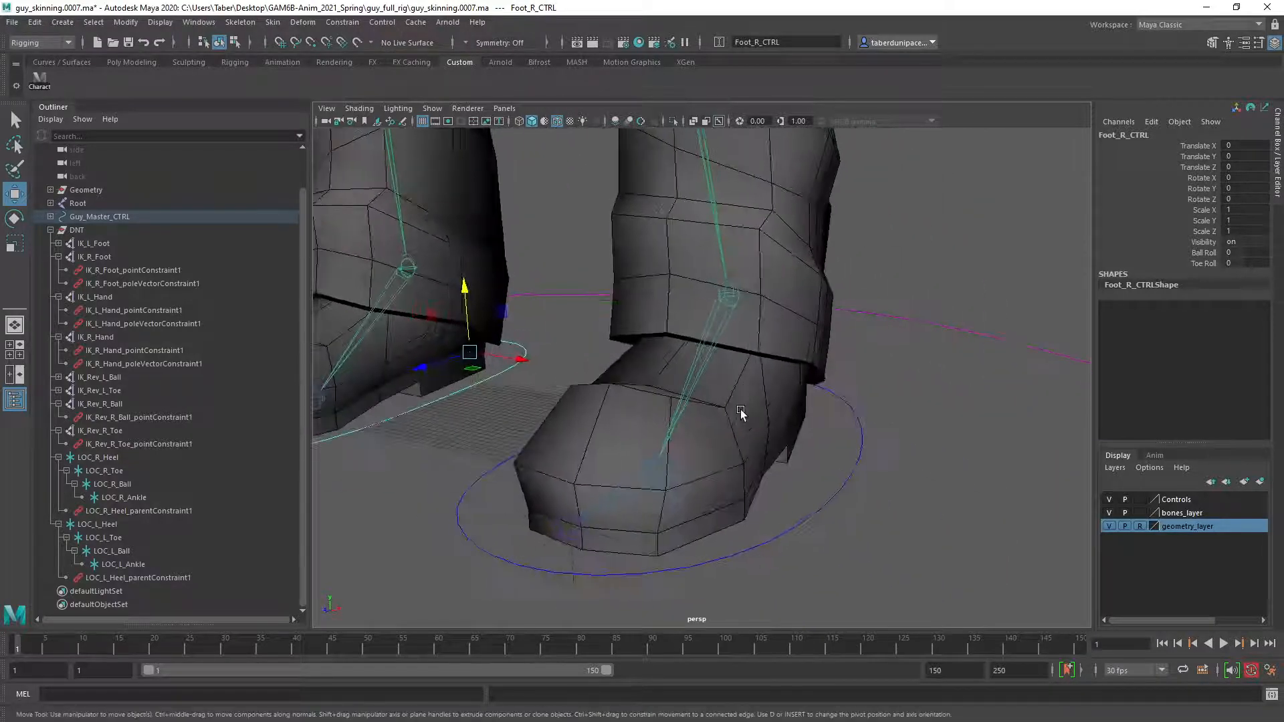
# Rotate the left foot control about -66 degrees on Z, raise it about 0.262 on Y, and inspect how the foot deforms.
pyautogui.click(866, 441)
pyautogui.press('e')
pyautogui.moveTo(802, 347); pyautogui.dragTo(740, 151)
pyautogui.press('w')
pyautogui.scroll(-5, 724, 317)
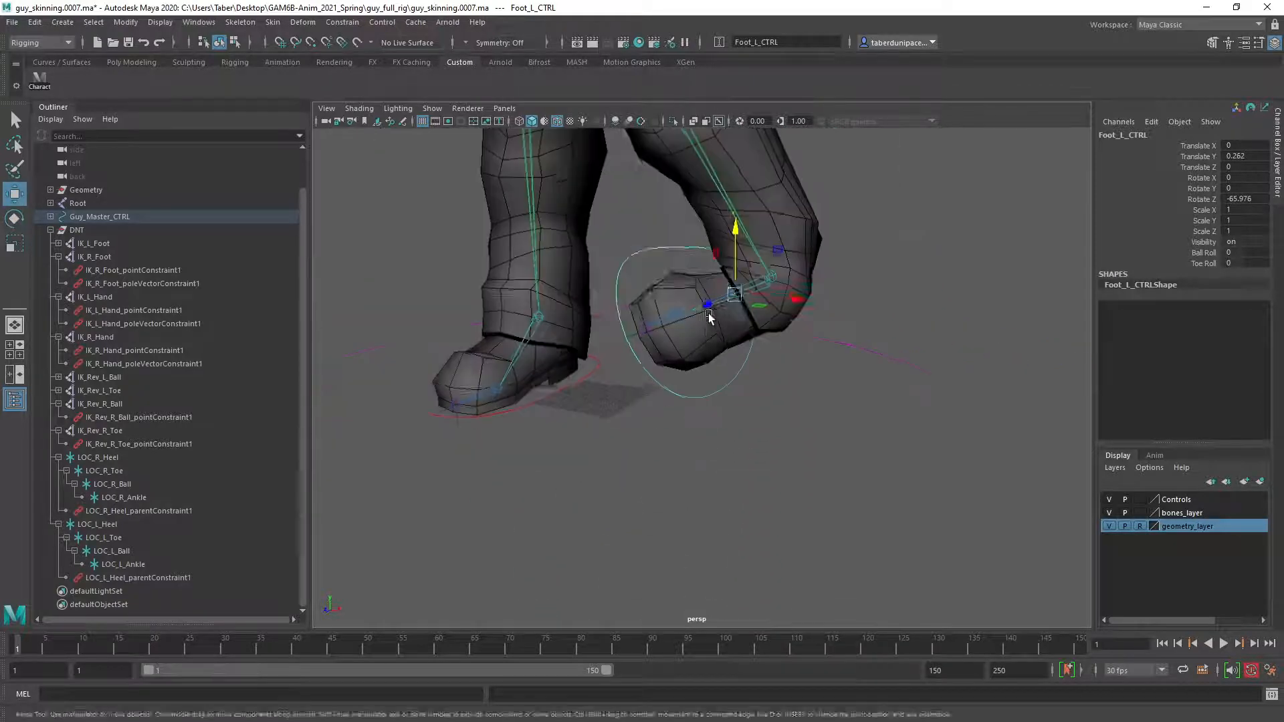
pyautogui.keyDown('alt'); pyautogui.moveTo(711, 314); pyautogui.dragTo(725, 406, button='middle'); pyautogui.keyUp('alt')
pyautogui.keyDown('alt'); pyautogui.moveTo(732, 414); pyautogui.dragTo(760, 398); pyautogui.keyUp('alt')
pyautogui.keyDown('alt'); pyautogui.moveTo(716, 189); pyautogui.dragTo(614, 206); pyautogui.keyUp('alt')
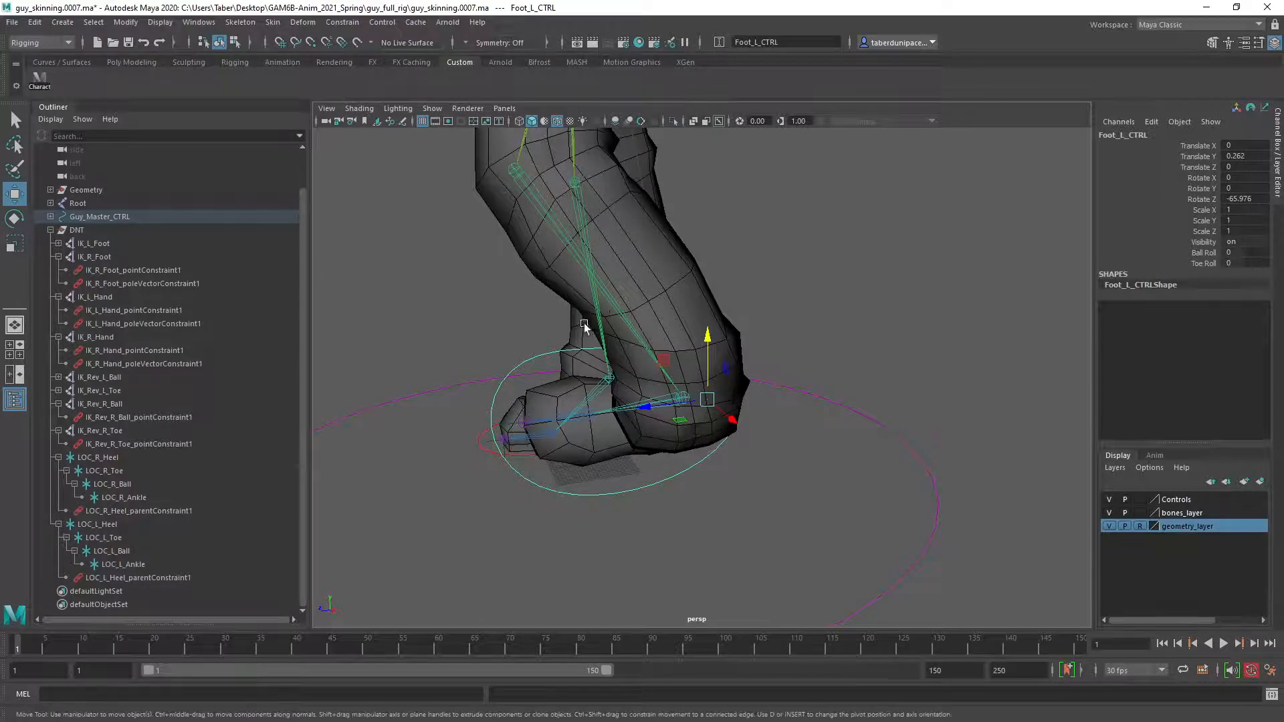
pyautogui.keyDown('alt'); pyautogui.moveTo(586, 328); pyautogui.dragTo(729, 375); pyautogui.keyUp('alt')
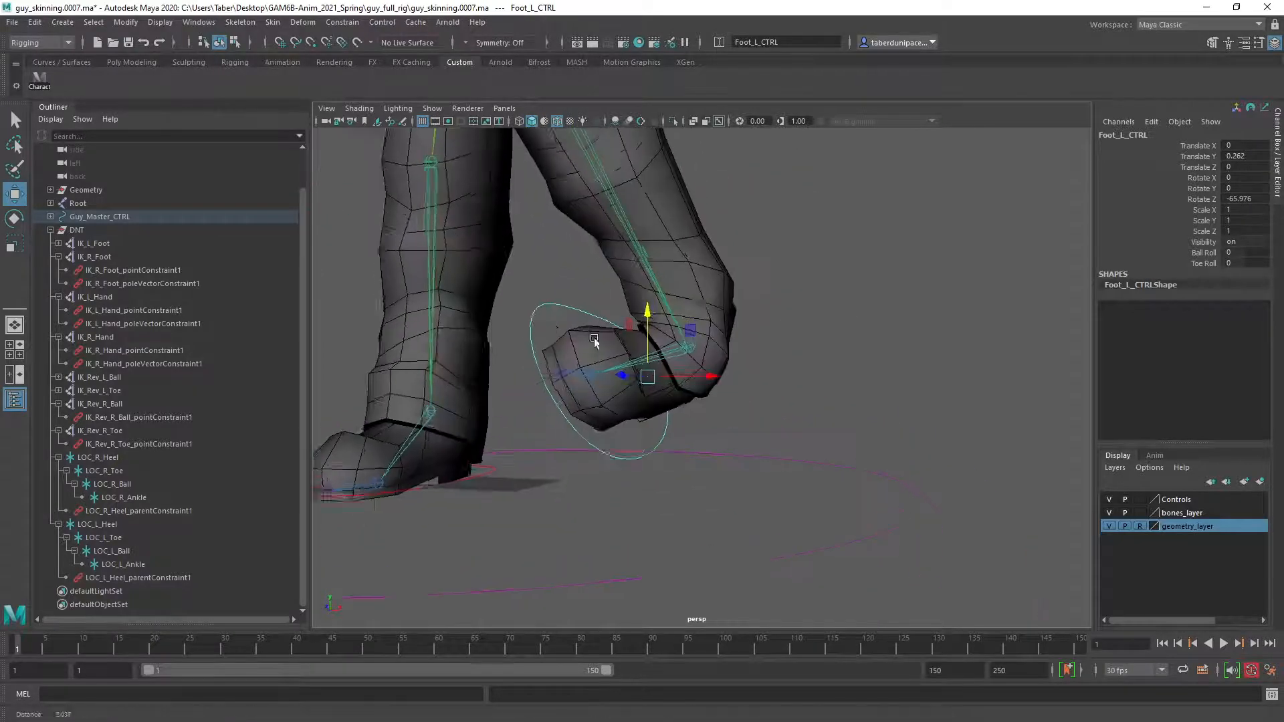
pyautogui.scroll(5, 732, 383)
pyautogui.scroll(-2, 732, 382)
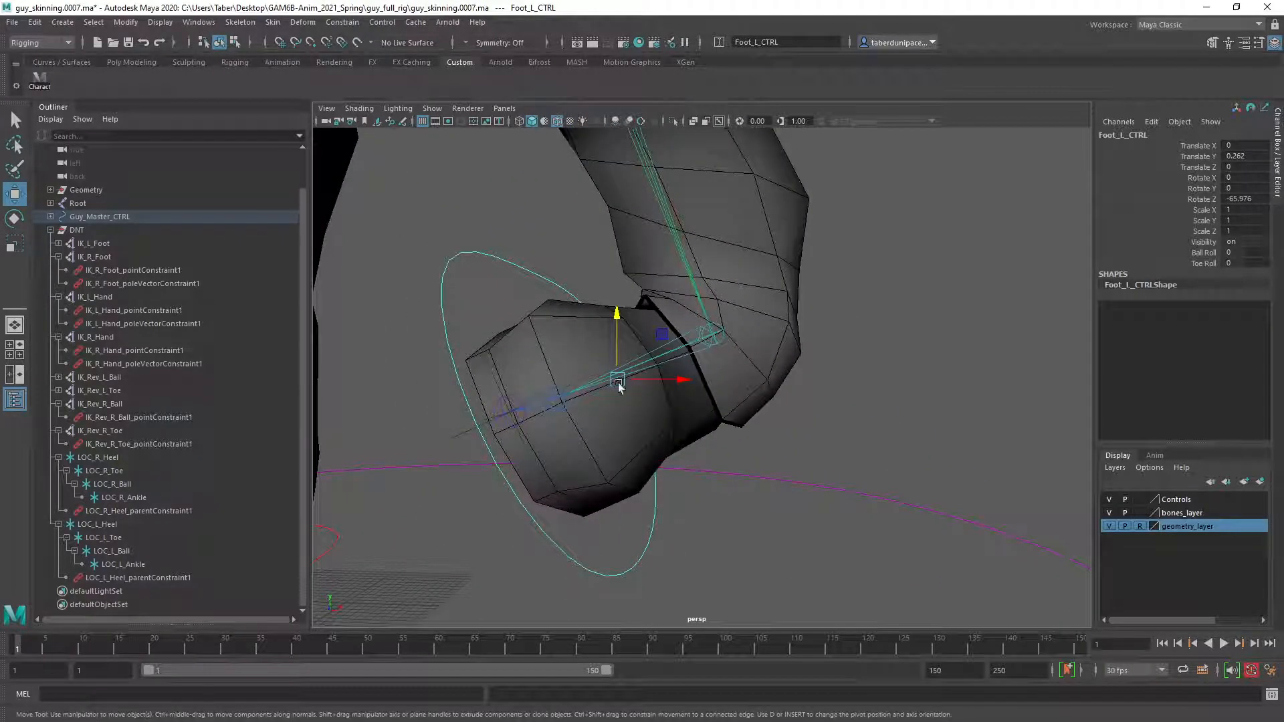
# Undo the lift and rotation of the left foot control.
pyautogui.hotkey('ctrl', 'z')
pyautogui.hotkey('ctrl', 'z')
pyautogui.keyDown('alt'); pyautogui.moveTo(828, 438); pyautogui.dragTo(900, 320, button='middle'); pyautogui.keyUp('alt')
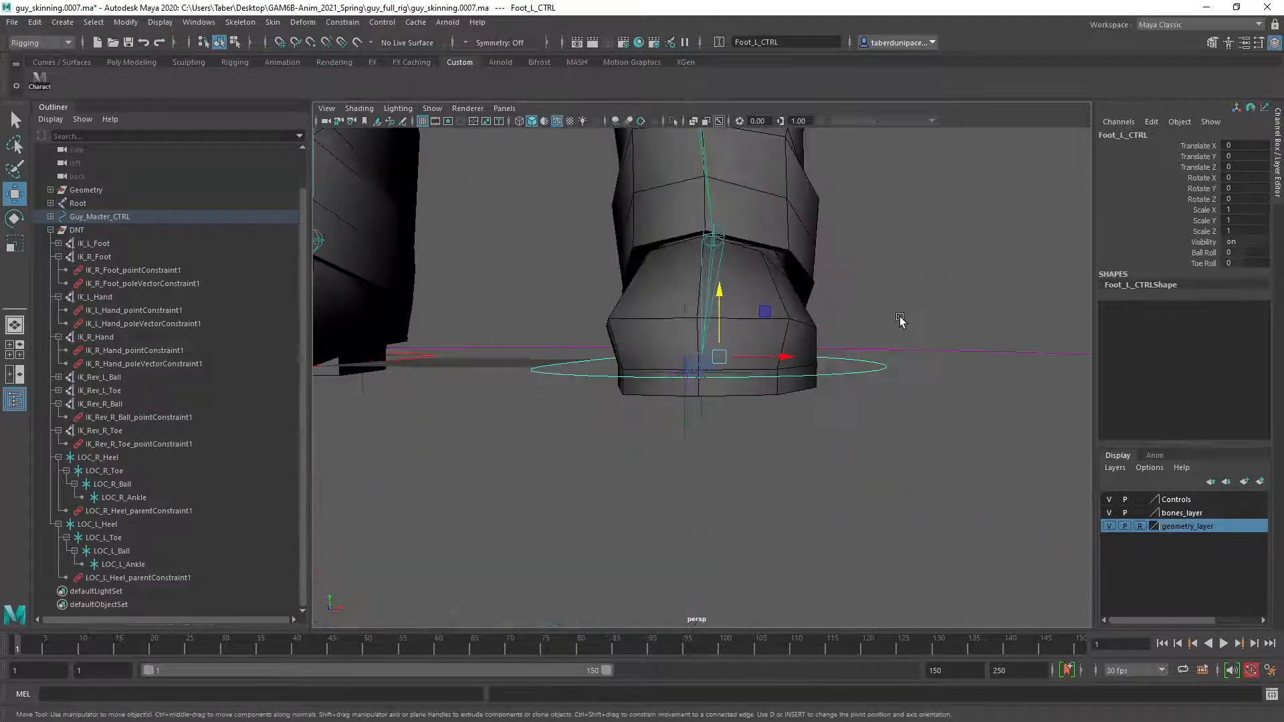
# Display the viewport in wireframe and clear the selection to expose the left foot's joints and IK handles.
pyautogui.keyDown('alt'); pyautogui.moveTo(900, 320); pyautogui.dragTo(846, 340); pyautogui.keyUp('alt')
pyautogui.scroll(2, 667, 448)
pyautogui.keyDown('alt'); pyautogui.moveTo(558, 441); pyautogui.dragTo(623, 430, button='middle'); pyautogui.keyUp('alt')
pyautogui.scroll(2, 614, 430)
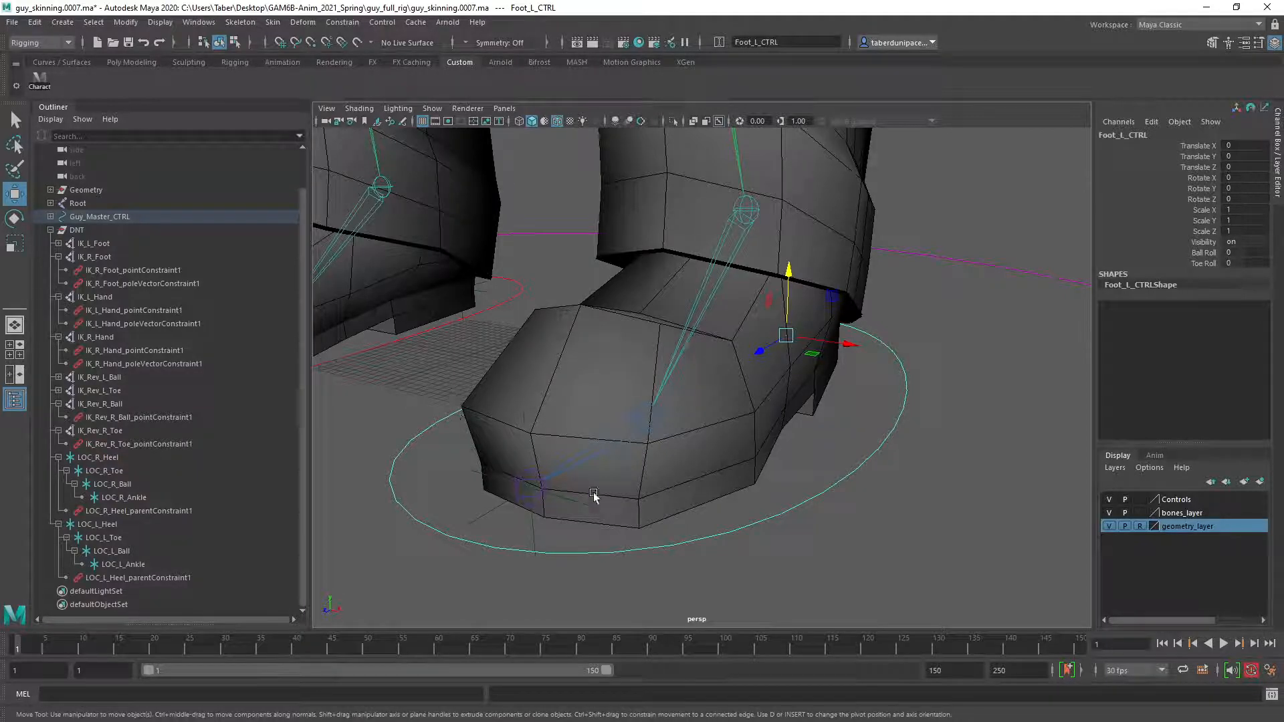
pyautogui.press('4')
pyautogui.click(980, 423)
pyautogui.keyDown('alt'); pyautogui.moveTo(844, 370); pyautogui.dragTo(824, 382); pyautogui.keyUp('alt')
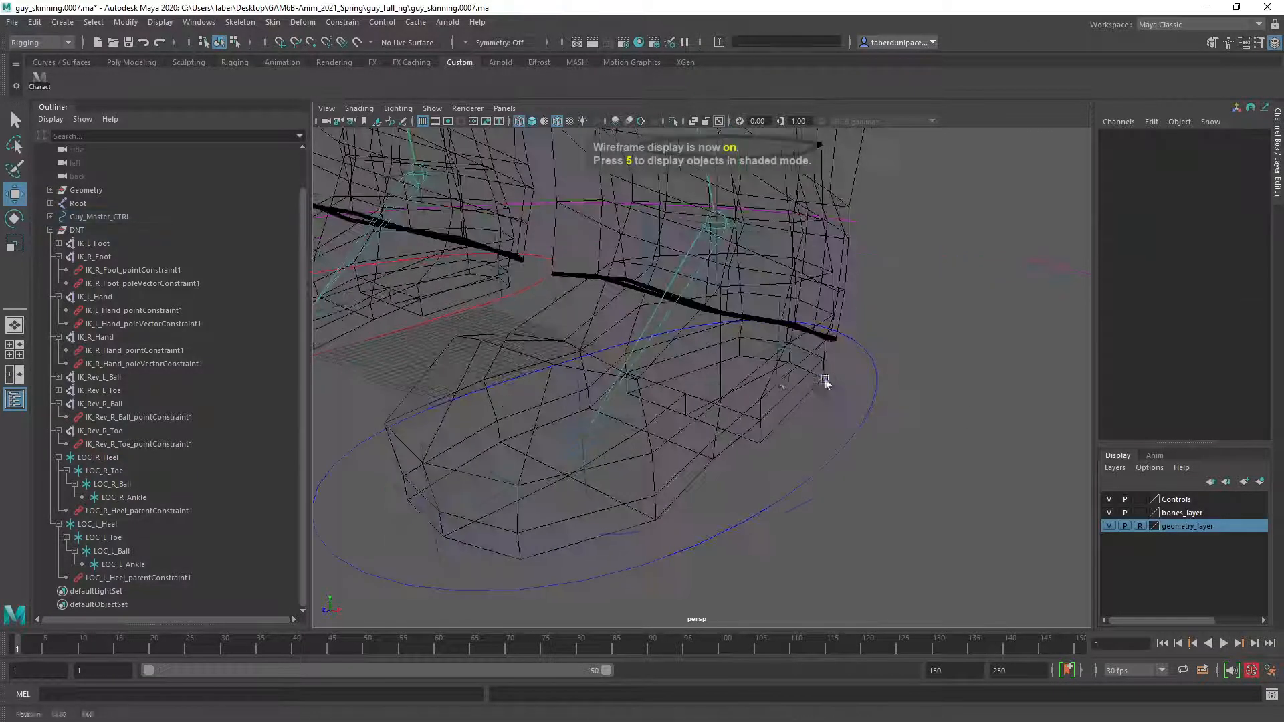
pyautogui.keyDown('alt'); pyautogui.moveTo(739, 381); pyautogui.dragTo(848, 383, button='middle'); pyautogui.keyUp('alt')
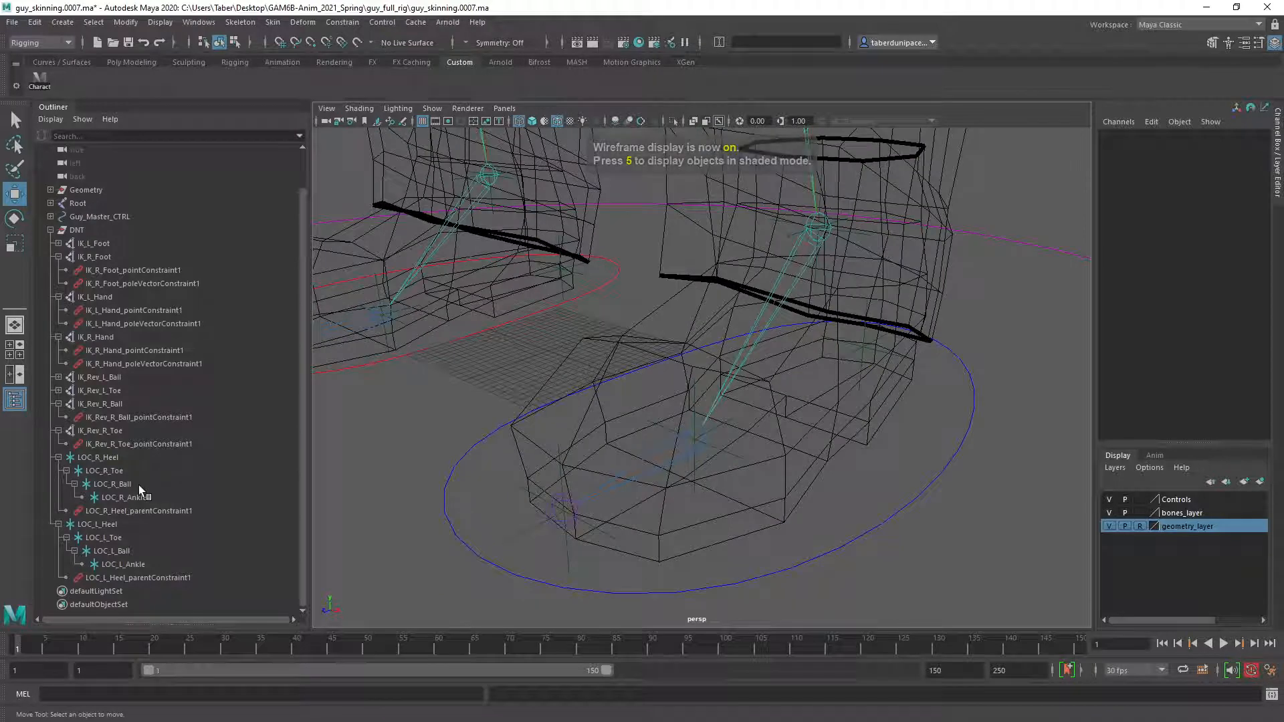
# Inspect the channels and constraints of the IK_Rev_L_Ball and IK_Rev_L_Toe handles.
pyautogui.click(119, 380)
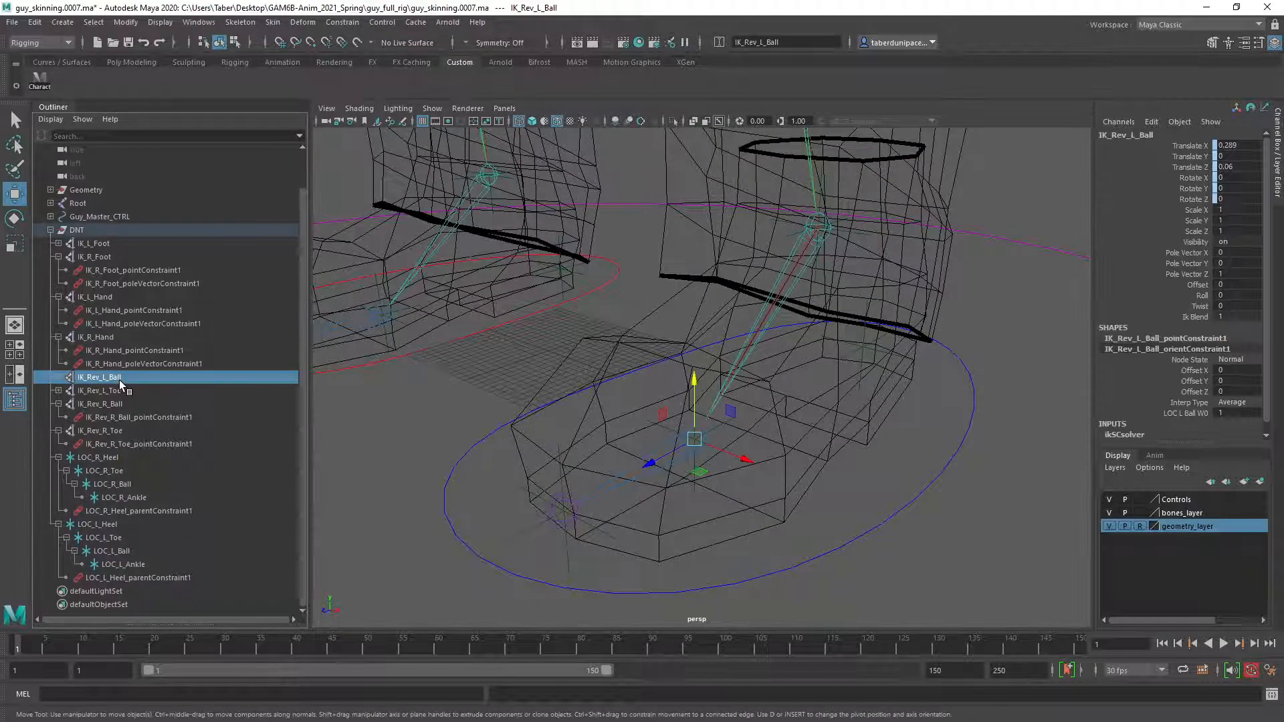
pyautogui.press('e')
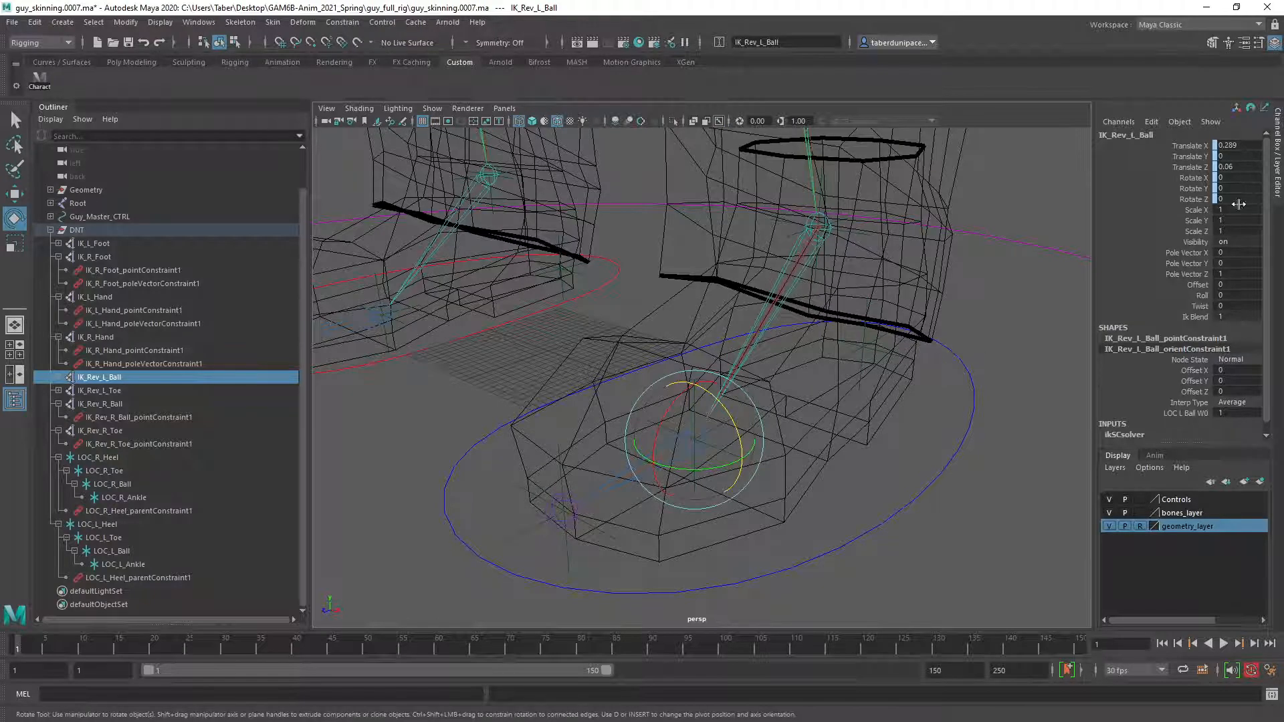
pyautogui.click(439, 431)
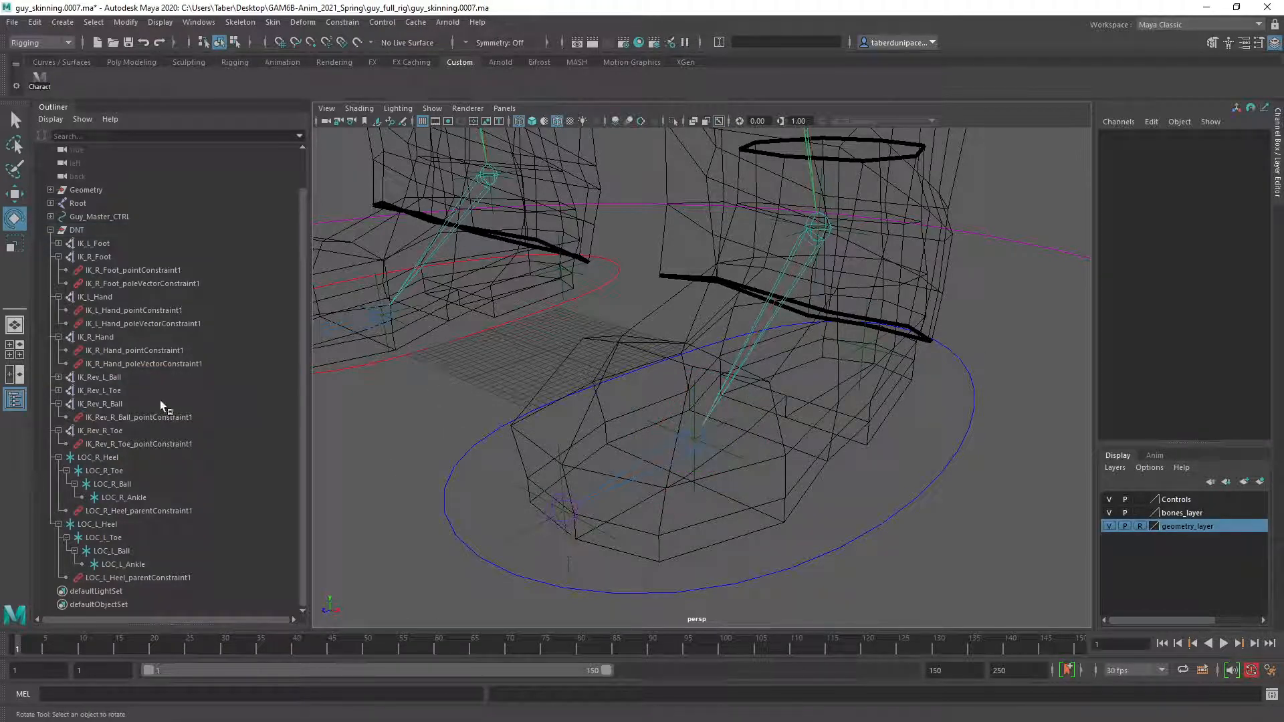
pyautogui.click(106, 391)
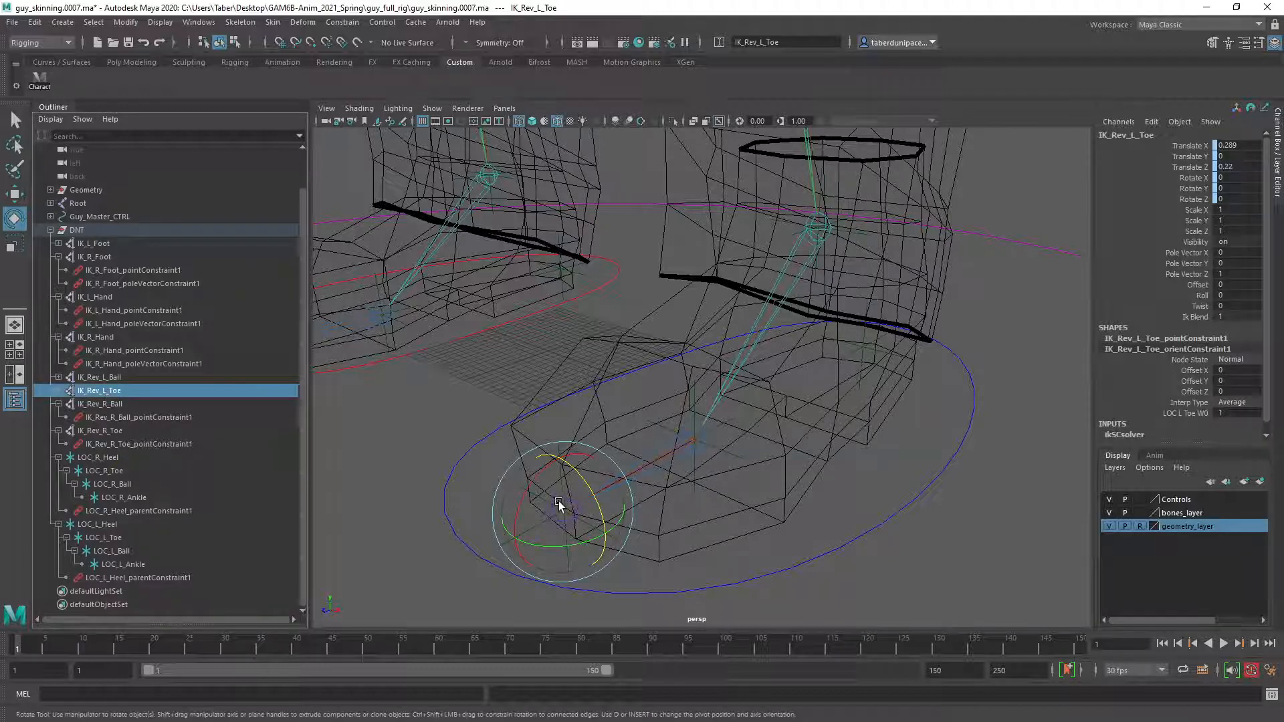
pyautogui.press('q')
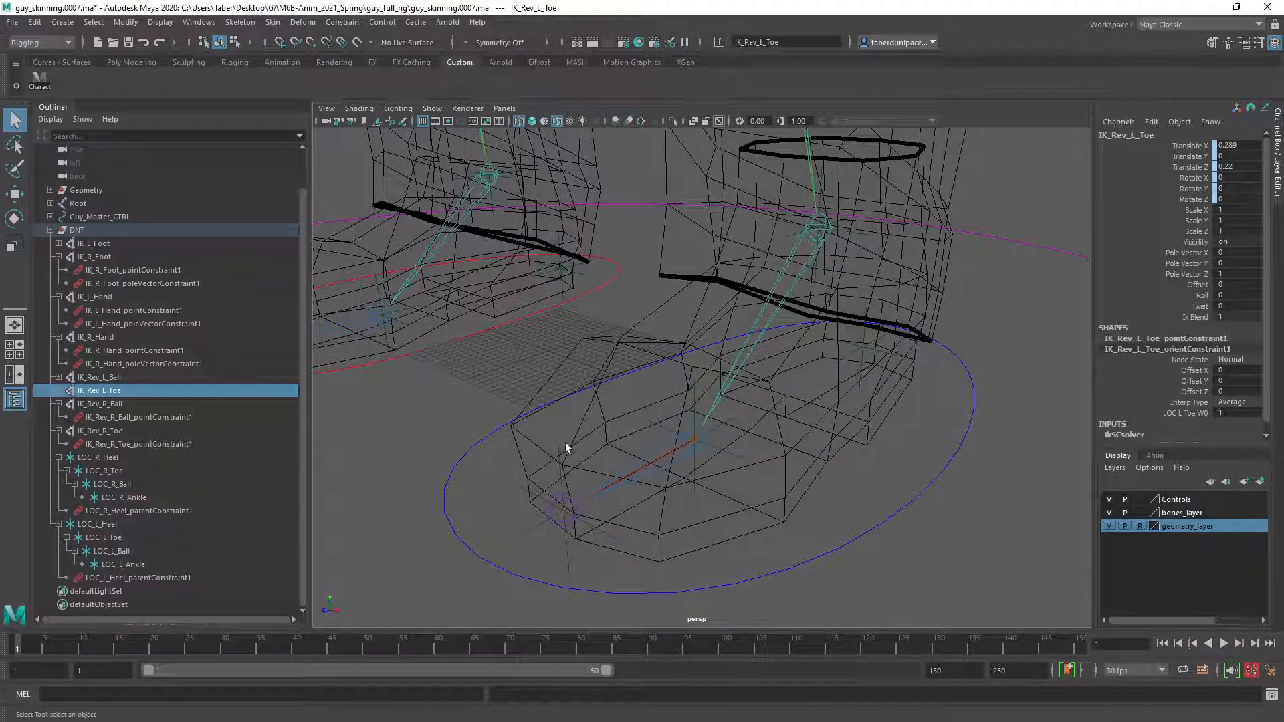
# Select the LOC_L_Toe locator together with the IK_Rev_L_Toe handle to review how they are constrained.
pyautogui.scroll(3, 553, 531)
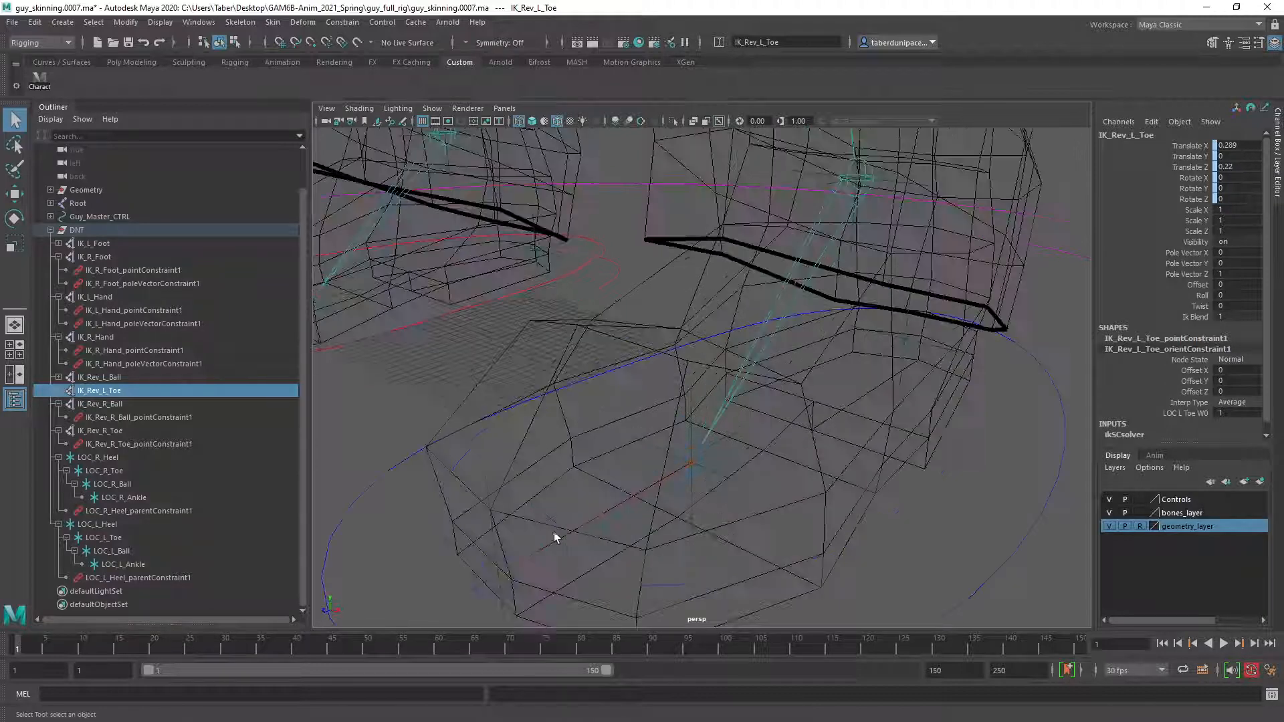
pyautogui.keyDown('alt'); pyautogui.moveTo(435, 602); pyautogui.dragTo(492, 527, button='middle'); pyautogui.keyUp('alt')
pyautogui.click(494, 506)
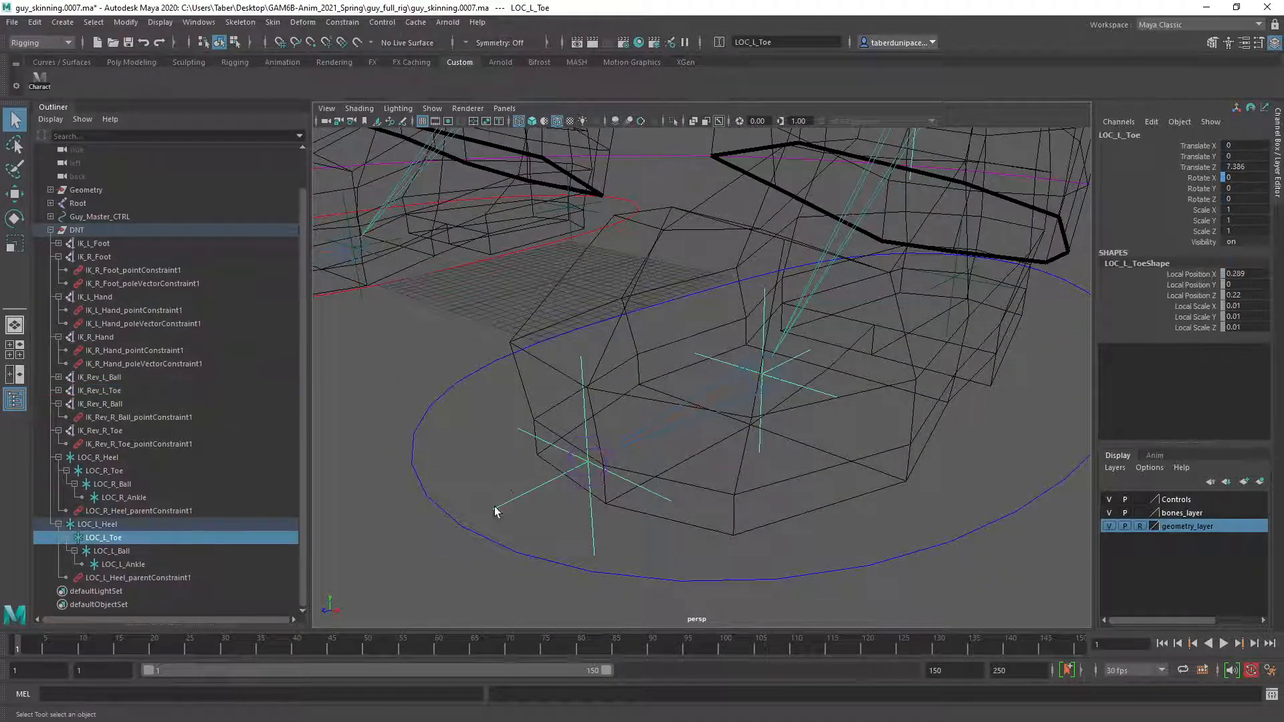
pyautogui.keyDown('ctrl'); pyautogui.click(109, 392); pyautogui.keyUp('ctrl')
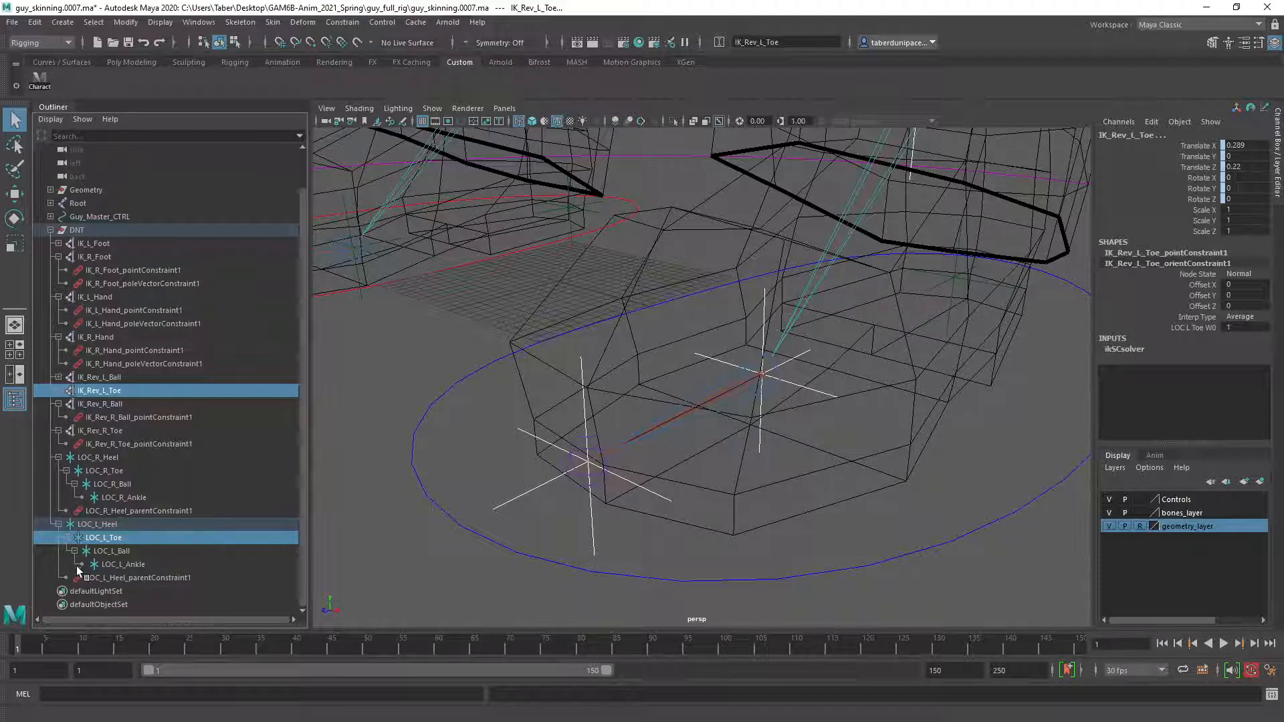
# Select the LOC_L_Ball locator together with the IK_Rev_L_Ball handle to review how they are constrained.
pyautogui.click(108, 550)
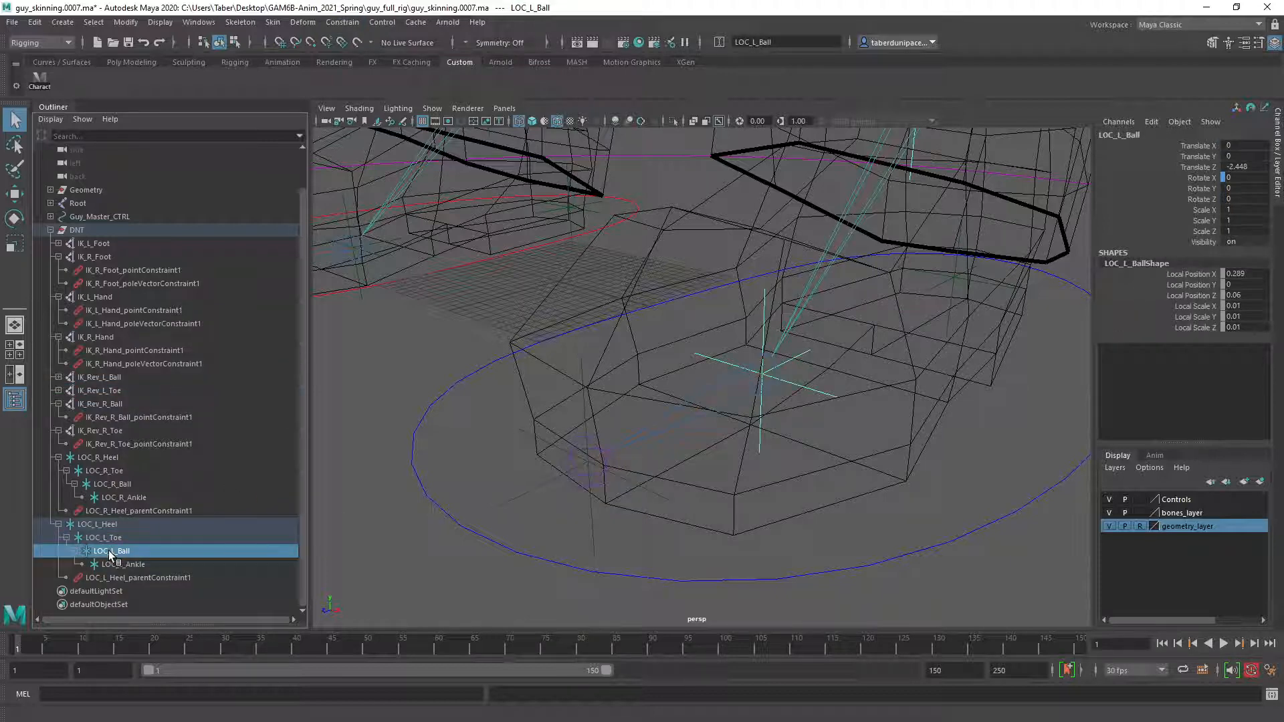
pyautogui.keyDown('ctrl'); pyautogui.click(113, 404); pyautogui.keyUp('ctrl')
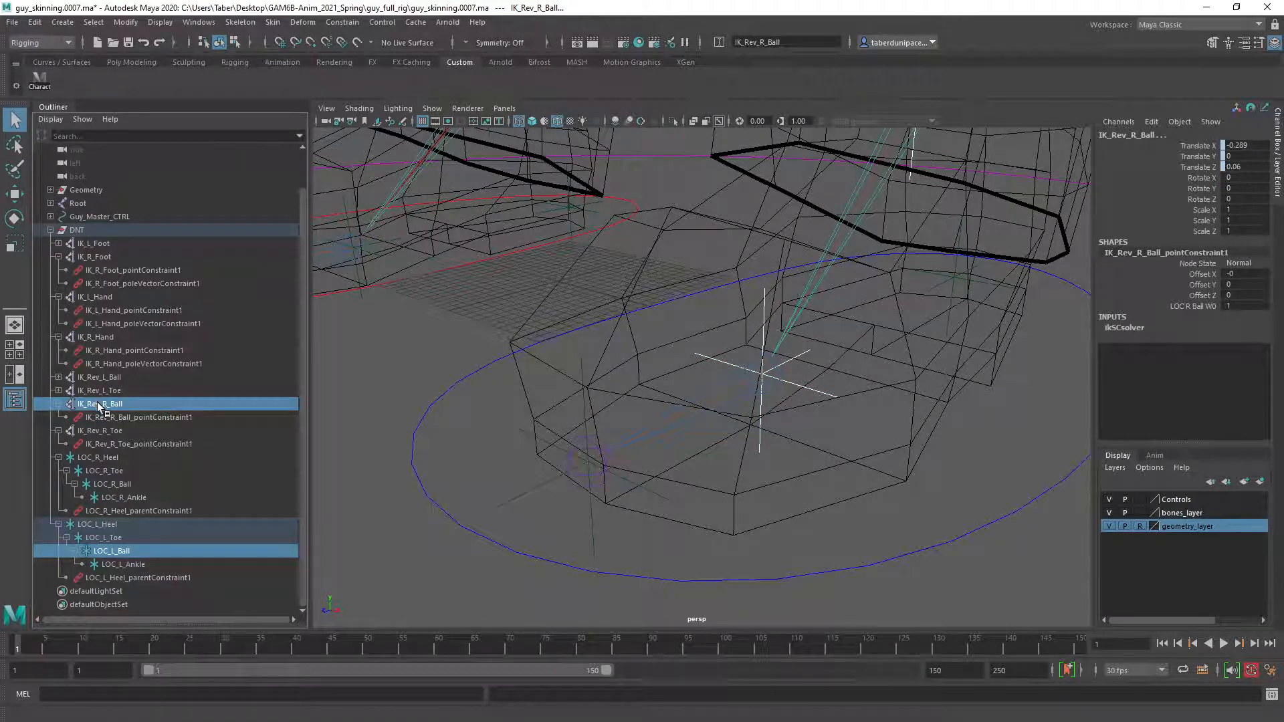
pyautogui.click(134, 552)
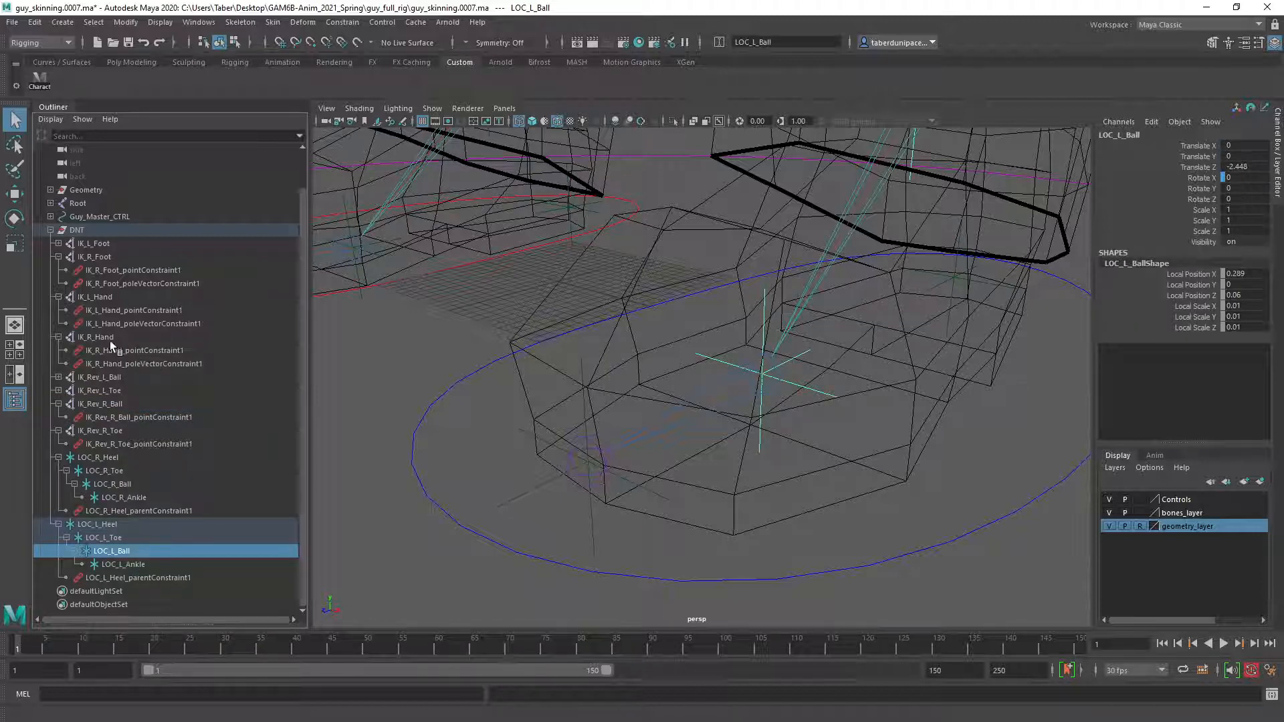
pyautogui.keyDown('ctrl'); pyautogui.click(114, 376); pyautogui.keyUp('ctrl')
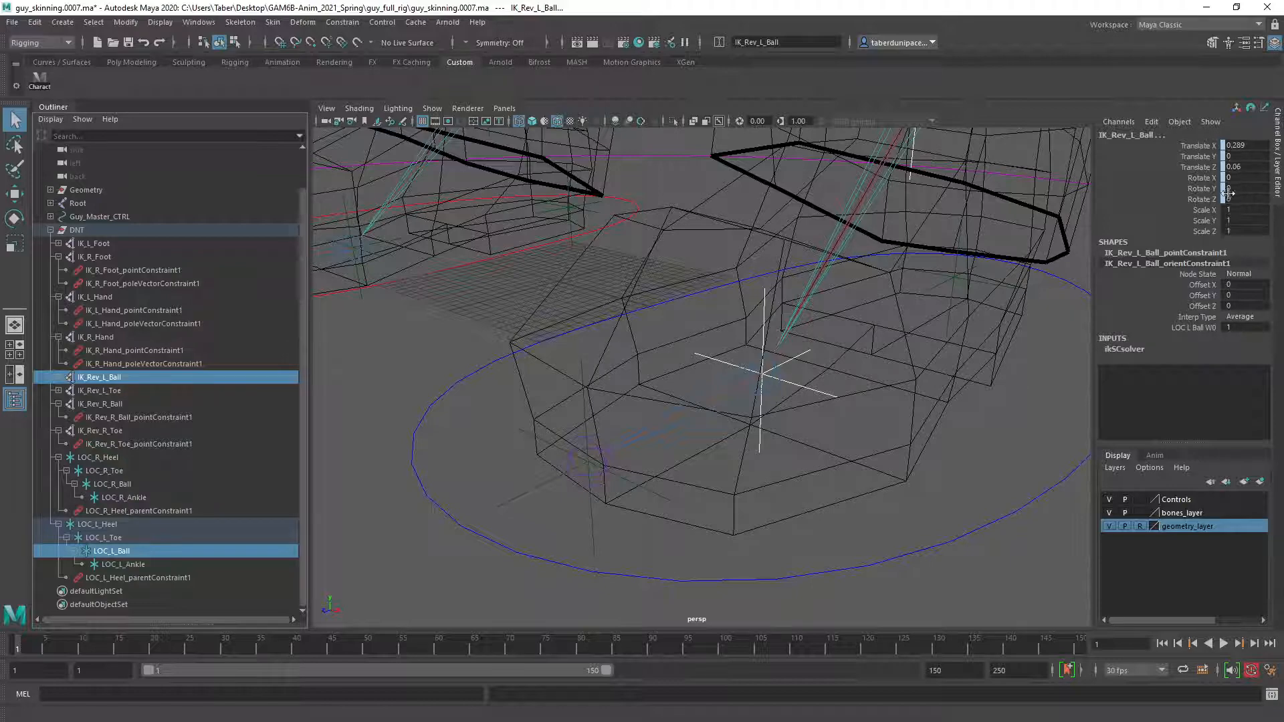
# Locate the IK_L_Foot handle at the ankle and select it together with the LOC_L_Ankle locator to review their constraints.
pyautogui.keyDown('alt'); pyautogui.moveTo(733, 368); pyautogui.dragTo(822, 225); pyautogui.keyUp('alt')
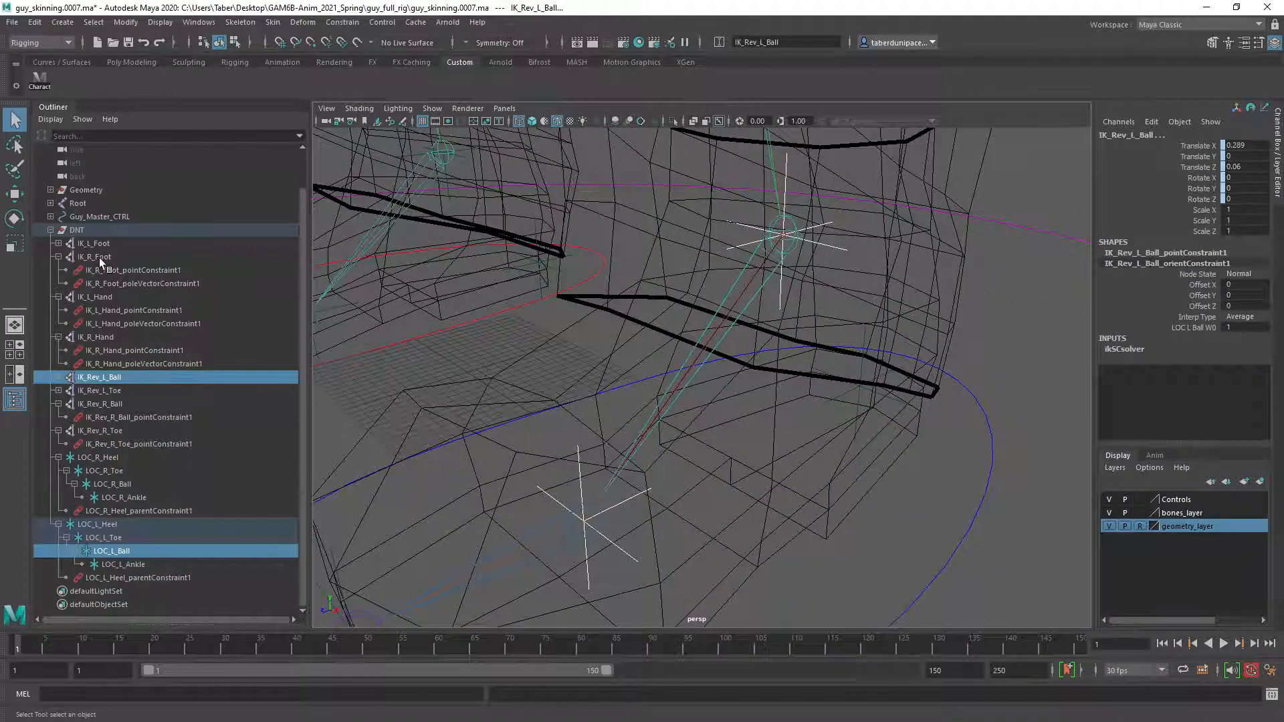
pyautogui.click(100, 243)
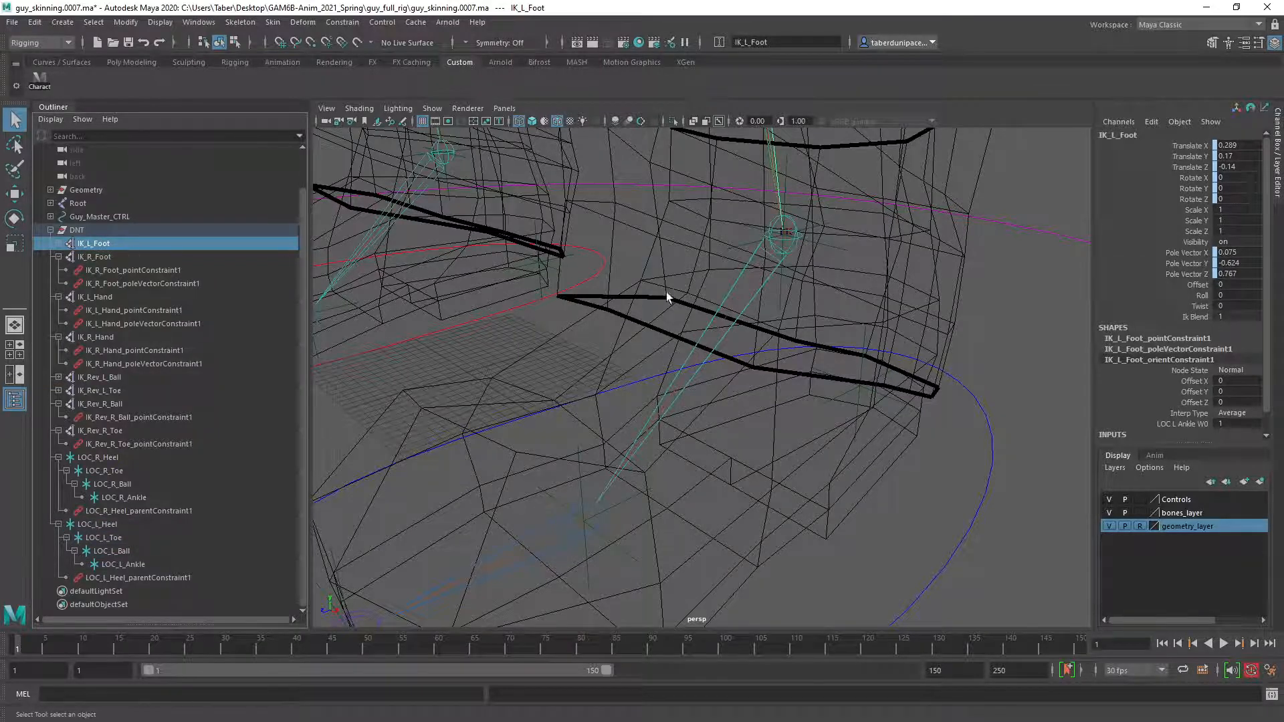
pyautogui.press('f')
pyautogui.press('w')
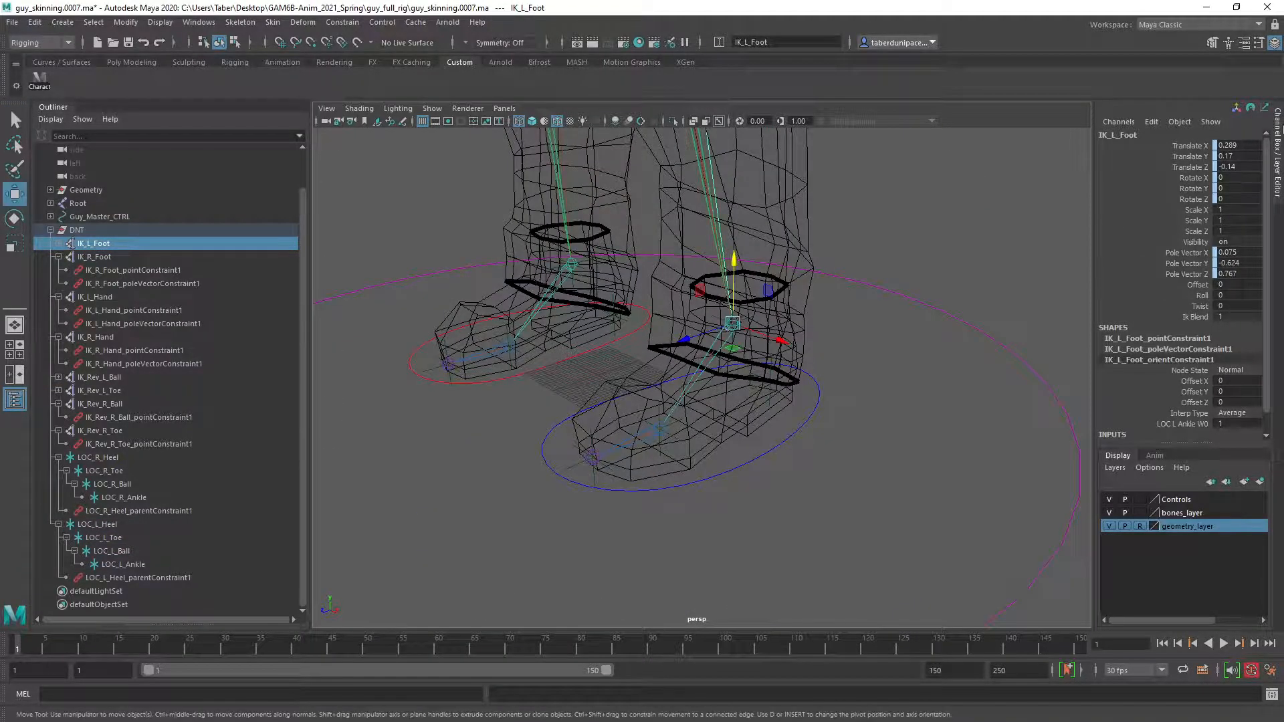
pyautogui.scroll(5, 464, 358)
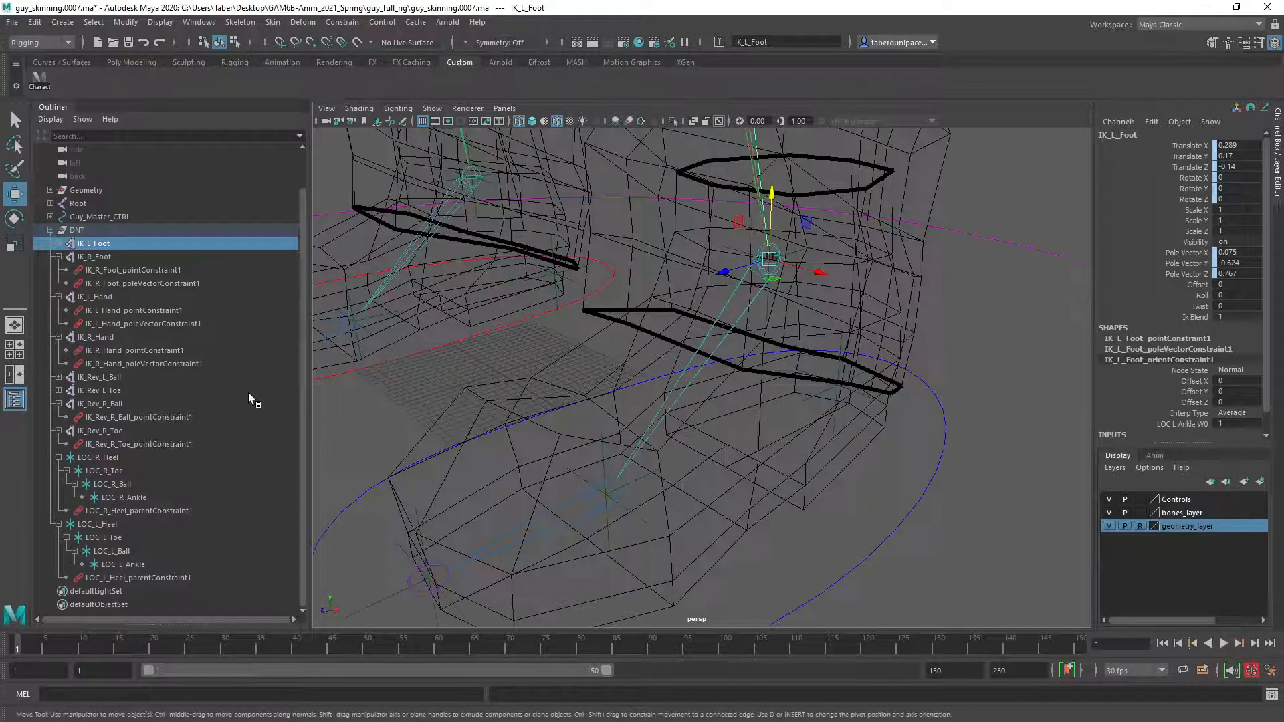
pyautogui.scroll(1, 143, 440)
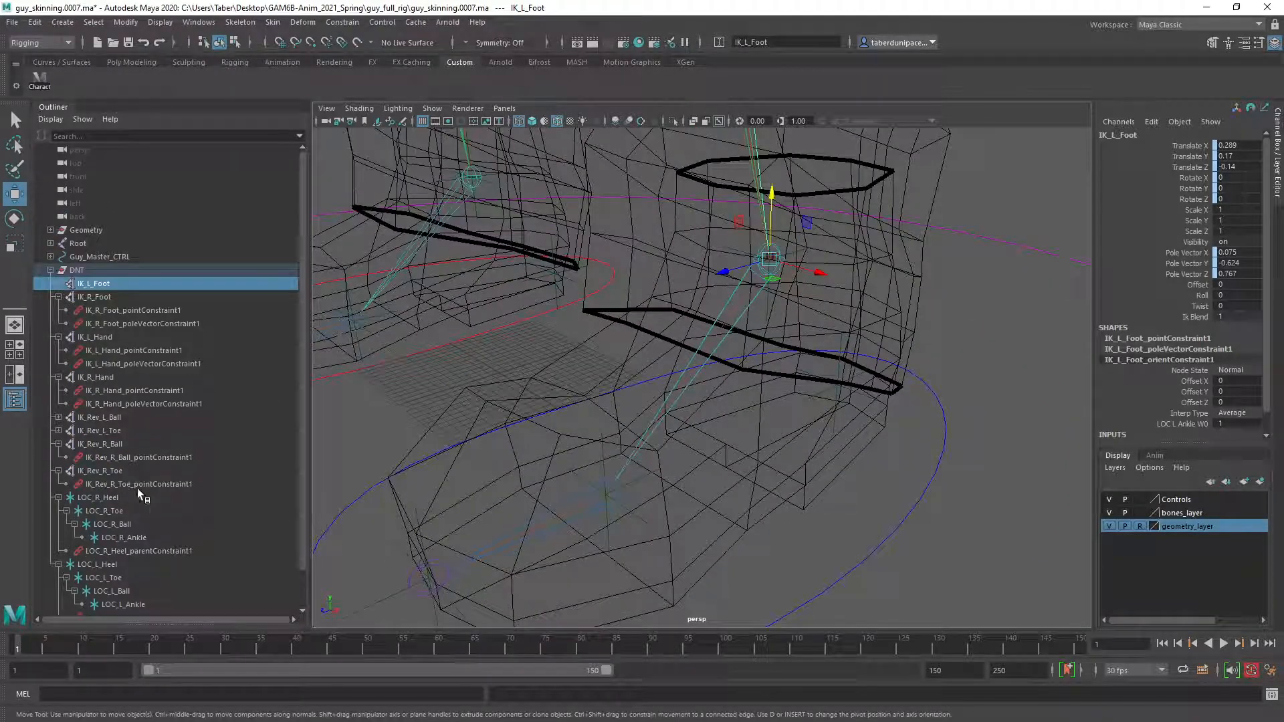
pyautogui.click(127, 539)
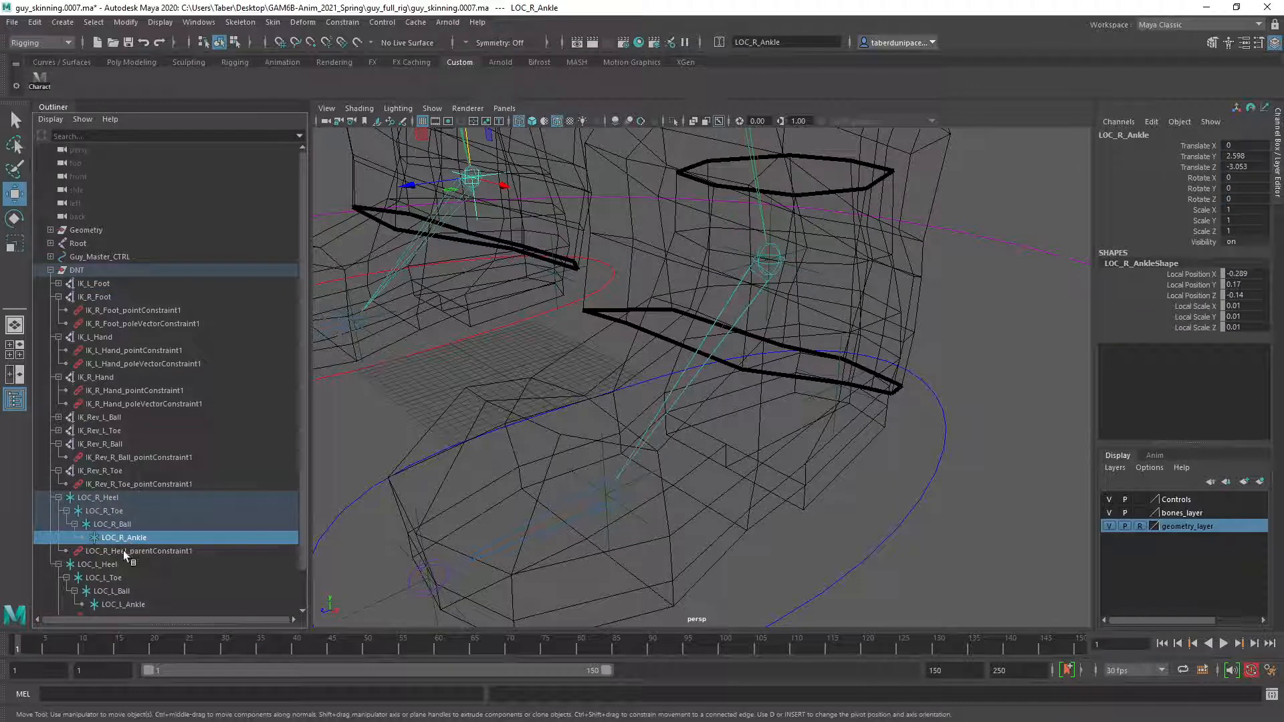
pyautogui.scroll(-1, 128, 553)
pyautogui.click(134, 564)
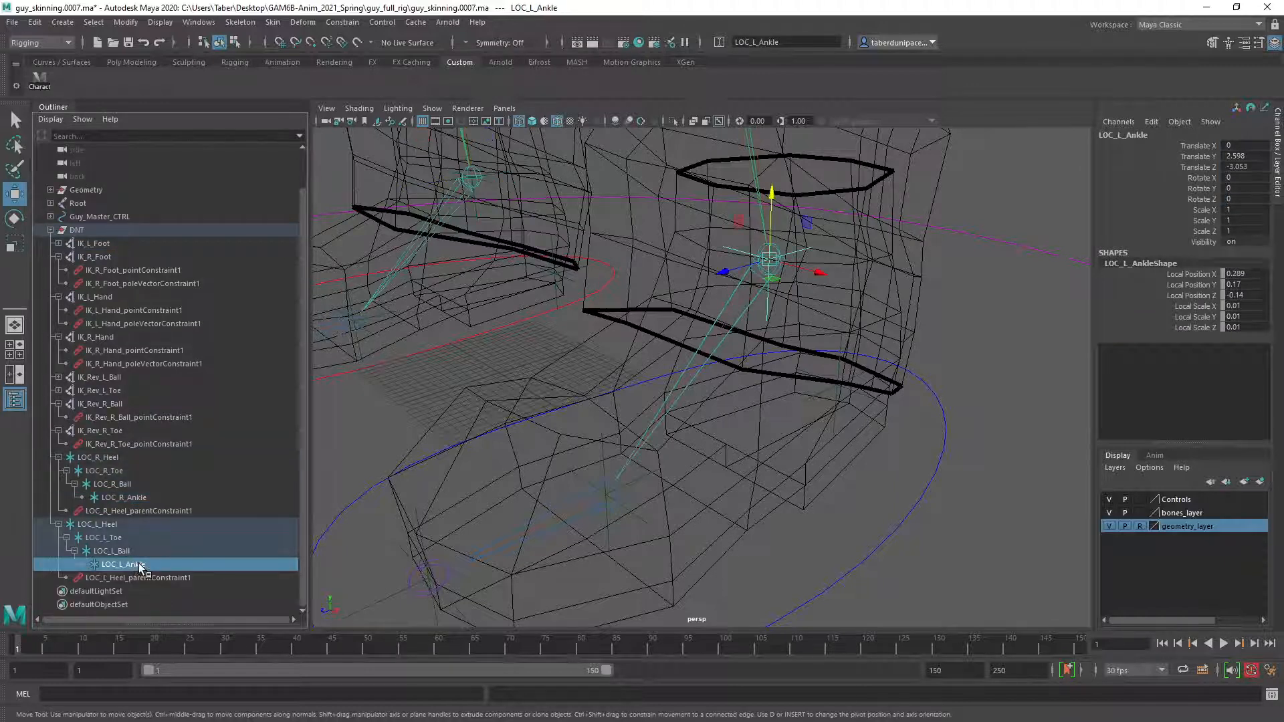
pyautogui.keyDown('ctrl'); pyautogui.click(102, 242); pyautogui.keyUp('ctrl')
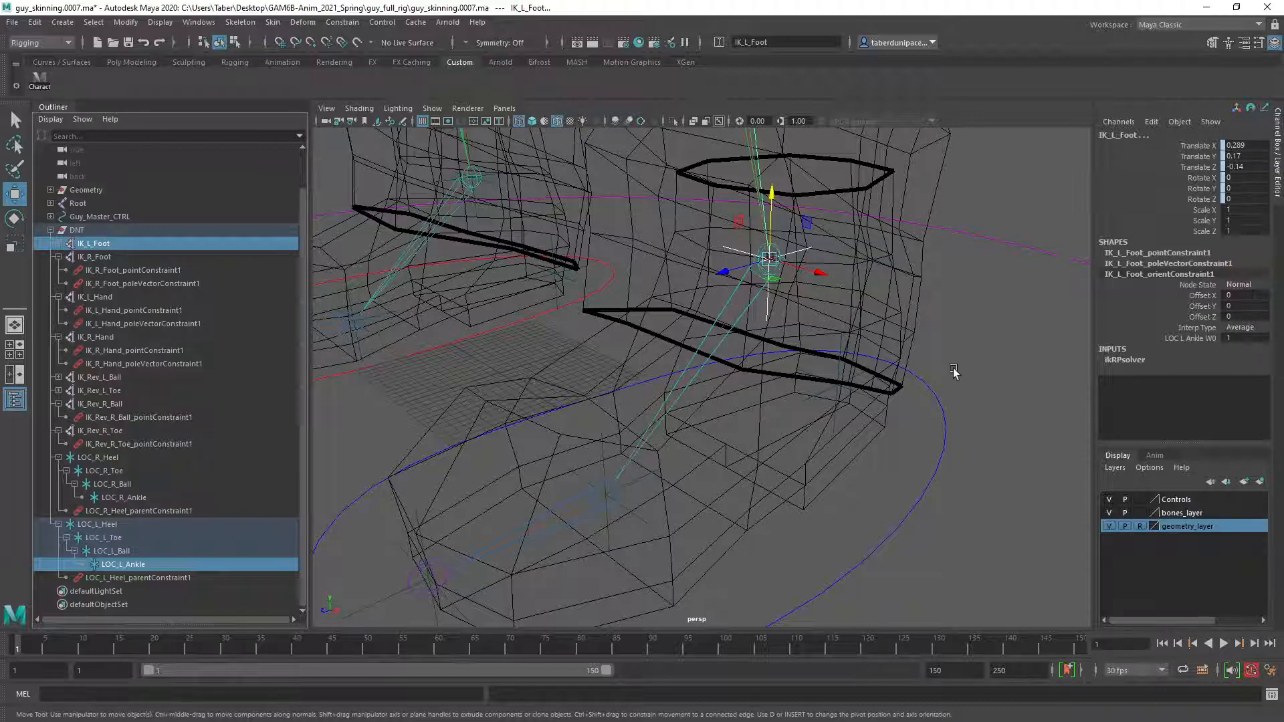
# Test-rotate the left foot control on Z to check how the constrained foot follows, and undo the rotation.
pyautogui.click(973, 519)
pyautogui.click(924, 476)
pyautogui.press('f')
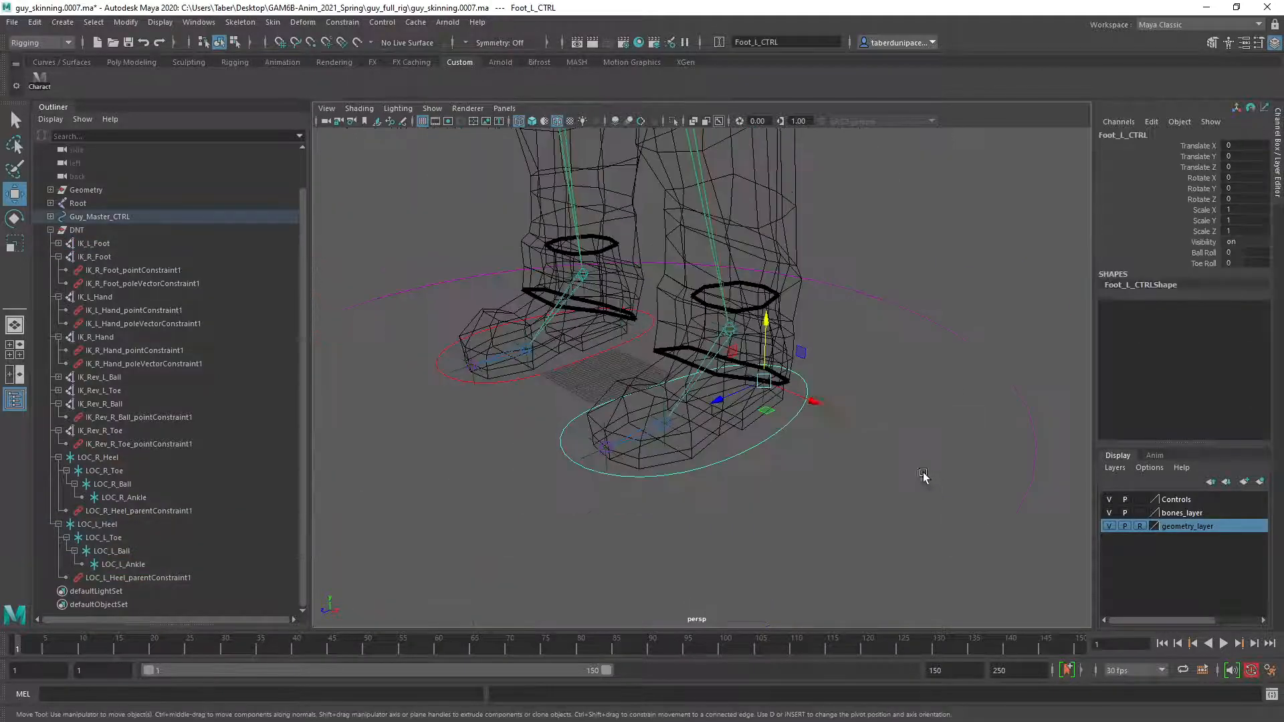
pyautogui.press('e')
pyautogui.scroll(3, 821, 418)
pyautogui.moveTo(827, 343)
pyautogui.mouseDown()
pyautogui.moveTo(857, 402)
pyautogui.moveTo(803, 314)
pyautogui.moveTo(811, 339)
pyautogui.mouseUp()
pyautogui.hotkey('ctrl', 'z')
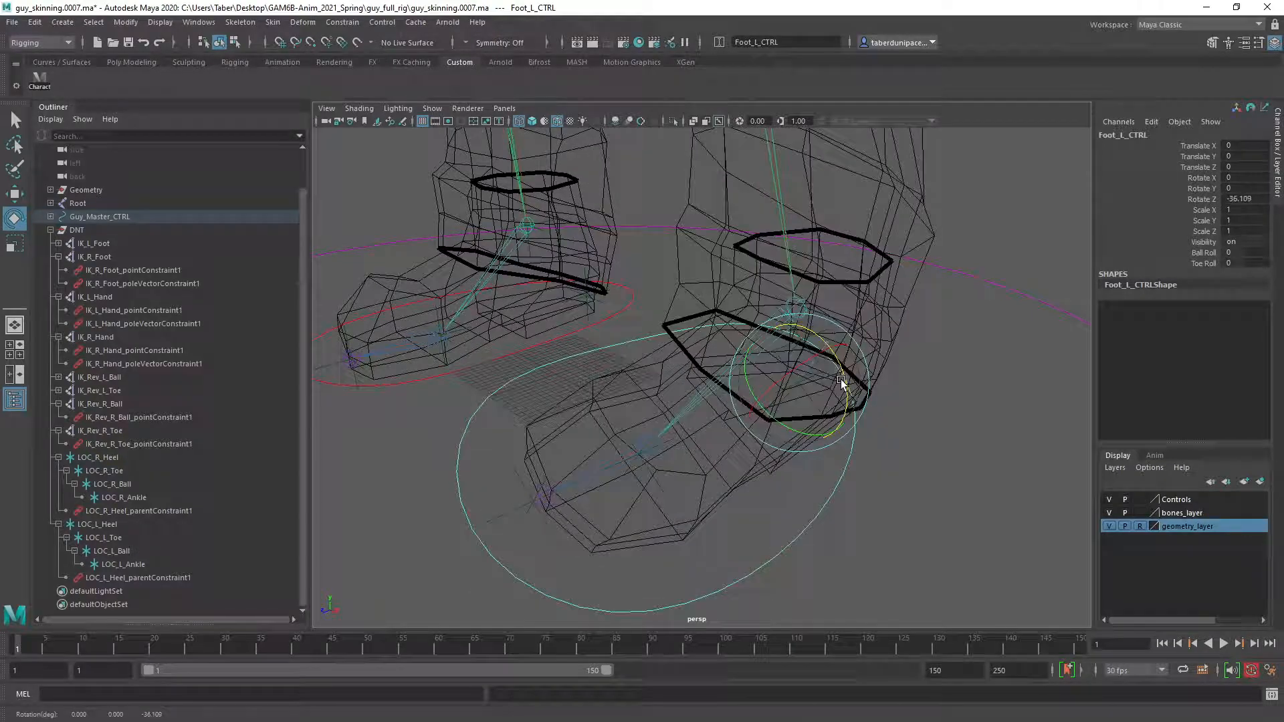
pyautogui.keyDown('alt'); pyautogui.moveTo(841, 383); pyautogui.dragTo(879, 498); pyautogui.keyUp('alt')
# Test the right foot control by raising it about 0.28 units on Y.
pyautogui.click(886, 478)
pyautogui.keyDown('alt'); pyautogui.moveTo(579, 493); pyautogui.dragTo(690, 484); pyautogui.keyUp('alt')
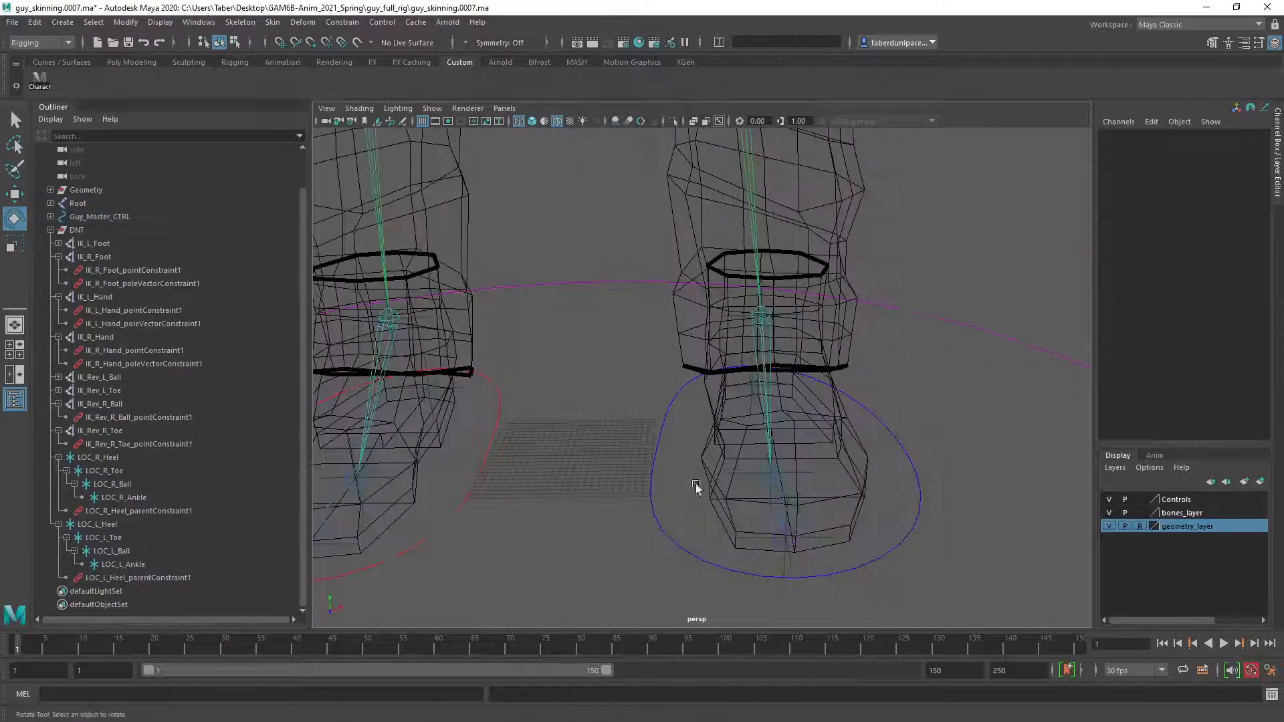
pyautogui.keyDown('alt'); pyautogui.moveTo(777, 432); pyautogui.dragTo(685, 420); pyautogui.keyUp('alt')
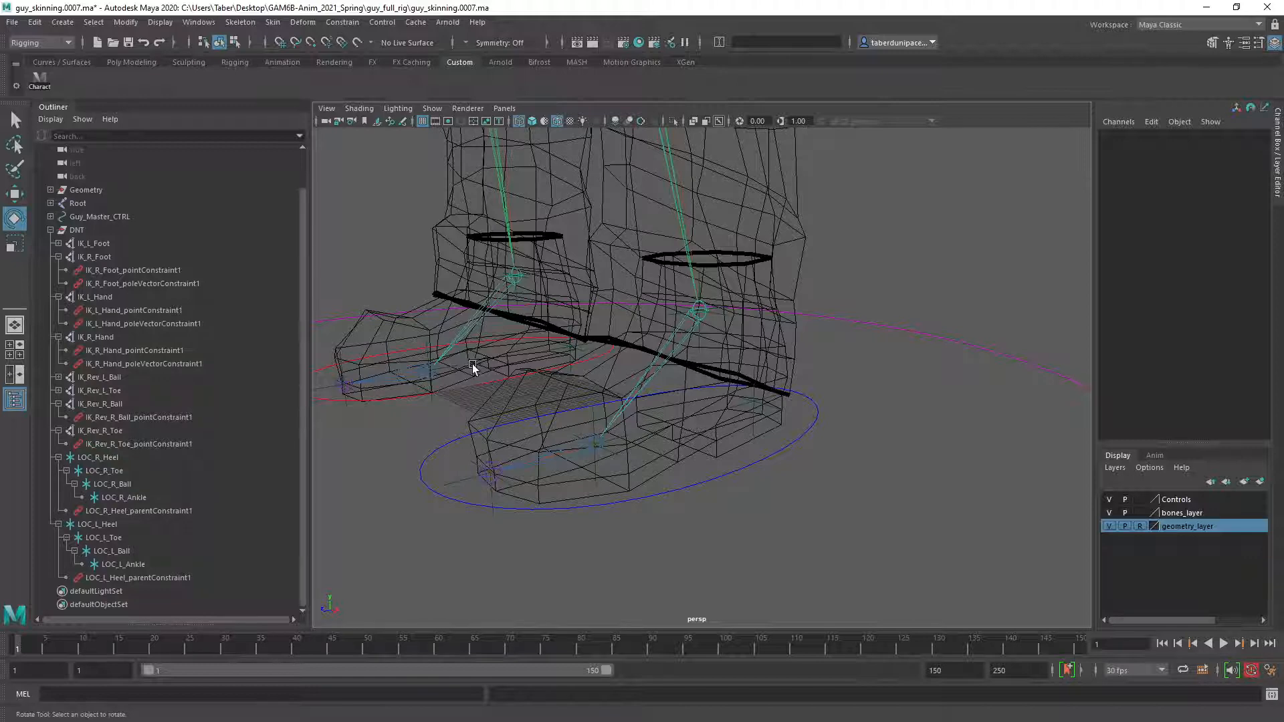
pyautogui.keyDown('alt'); pyautogui.moveTo(476, 366); pyautogui.dragTo(764, 462); pyautogui.keyUp('alt')
pyautogui.keyDown('alt'); pyautogui.moveTo(615, 423); pyautogui.dragTo(710, 506); pyautogui.keyUp('alt')
pyautogui.click(780, 500)
pyautogui.press('w')
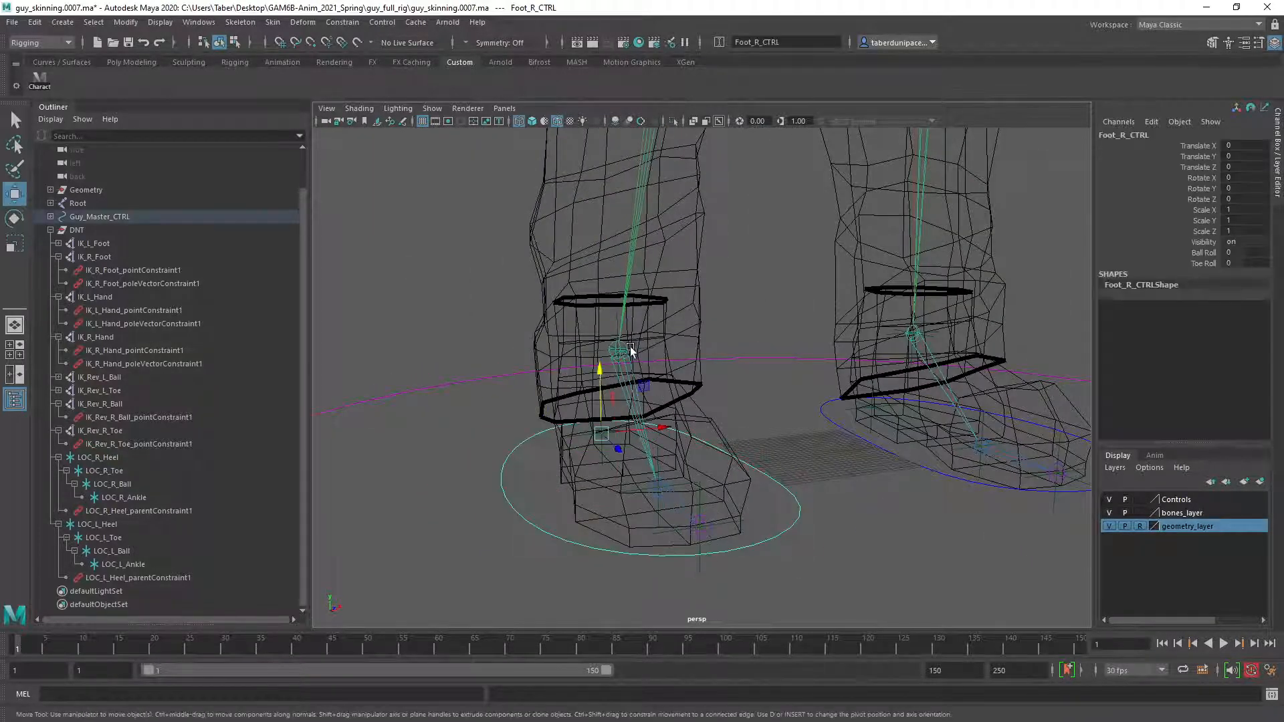
pyautogui.moveTo(598, 371); pyautogui.dragTo(599, 212)
pyautogui.scroll(-2, 669, 255)
# Test-rotate the raised right foot control about -25 degrees on Z to check how the foot follows, and undo the rotation and the raise.
pyautogui.press('e')
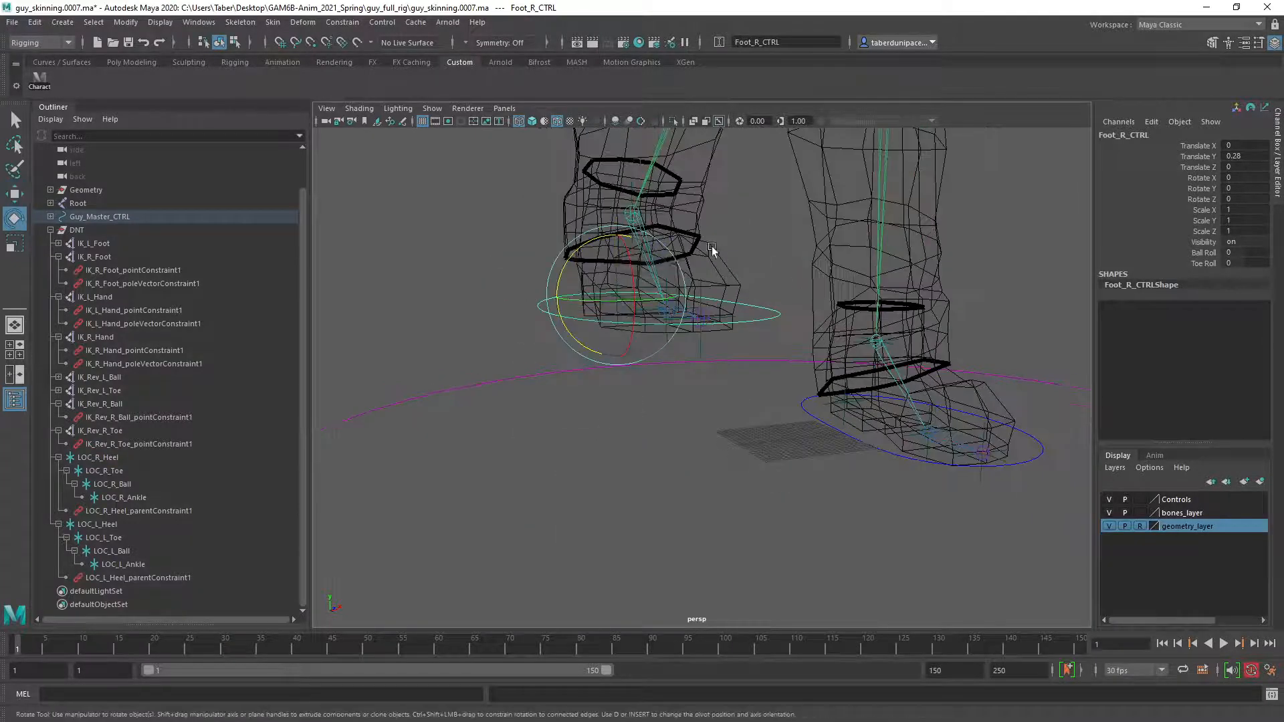
pyautogui.keyDown('alt'); pyautogui.moveTo(711, 246); pyautogui.dragTo(717, 287, button='middle'); pyautogui.keyUp('alt')
pyautogui.moveTo(603, 283); pyautogui.dragTo(500, 321)
pyautogui.moveTo(648, 278); pyautogui.dragTo(769, 327)
pyautogui.hotkey('ctrl', 'z')
pyautogui.hotkey('ctrl', 'z')
pyautogui.hotkey('ctrl', 'z')
pyautogui.hotkey('ctrl', 'z')
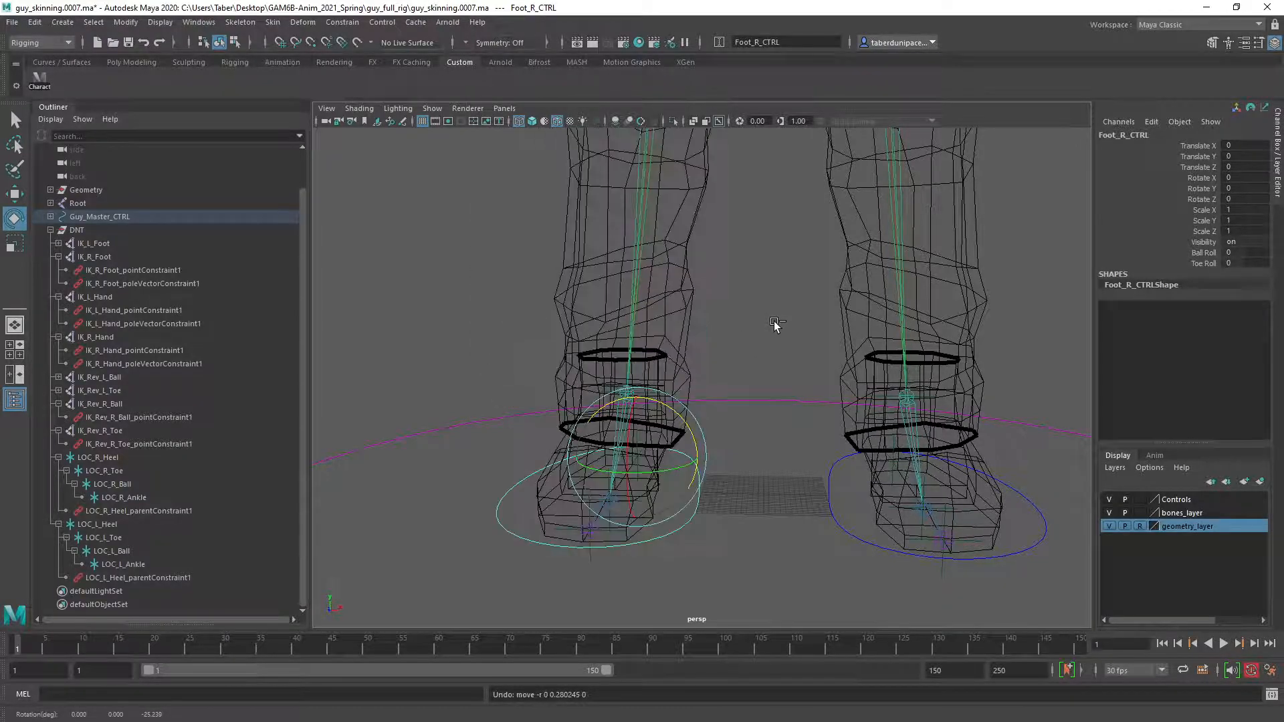
# Clear the selection and collapse the constraint lists under the right foot, both hand, and right reverse ball and toe IK handles.
pyautogui.keyDown('alt'); pyautogui.moveTo(607, 428); pyautogui.dragTo(642, 414); pyautogui.keyUp('alt')
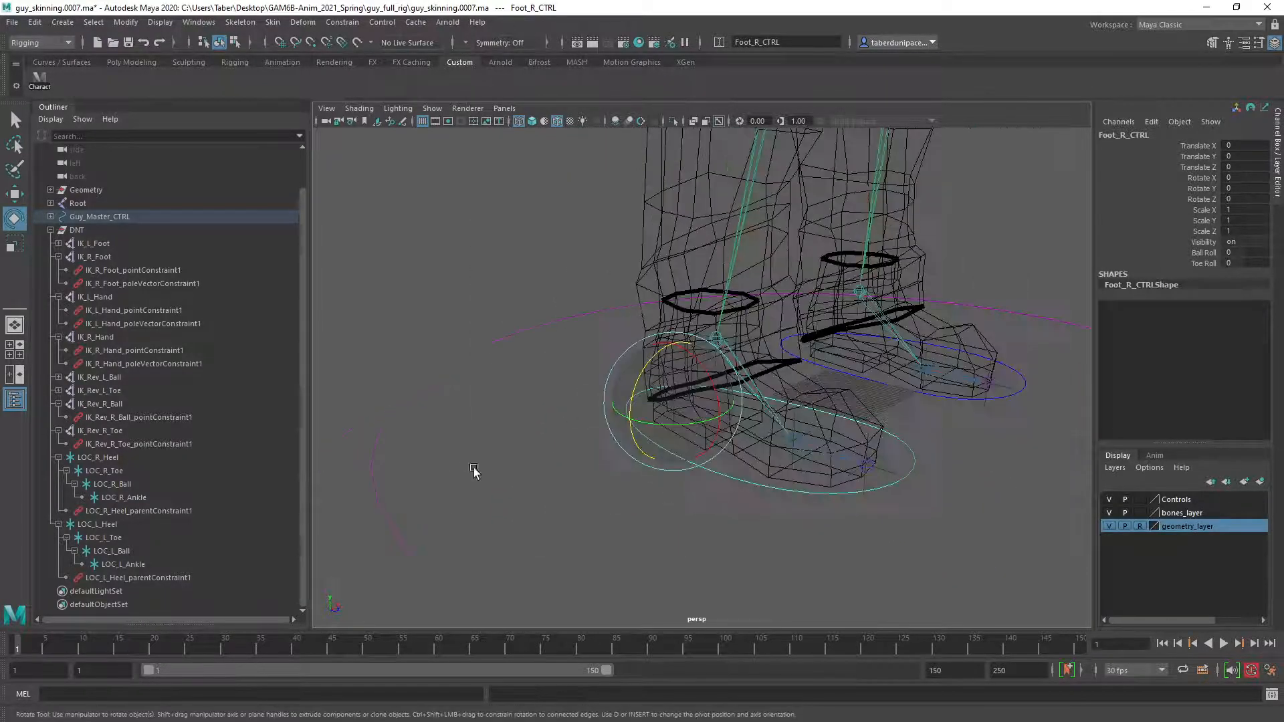
pyautogui.keyDown('alt'); pyautogui.moveTo(475, 472); pyautogui.dragTo(716, 492, button='right'); pyautogui.keyUp('alt')
pyautogui.keyDown('alt'); pyautogui.moveTo(717, 492); pyautogui.dragTo(710, 481); pyautogui.keyUp('alt')
pyautogui.keyDown('alt'); pyautogui.moveTo(710, 478); pyautogui.dragTo(658, 460, button='right'); pyautogui.keyUp('alt')
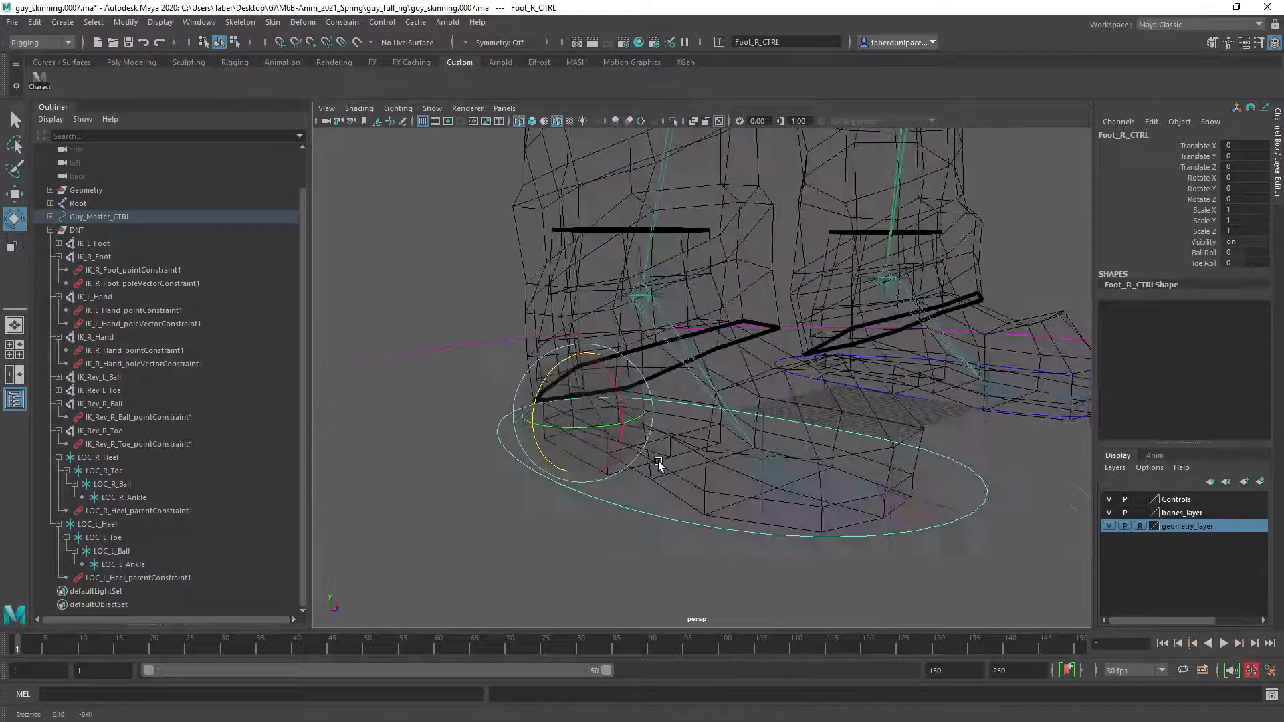
pyautogui.click(1004, 446)
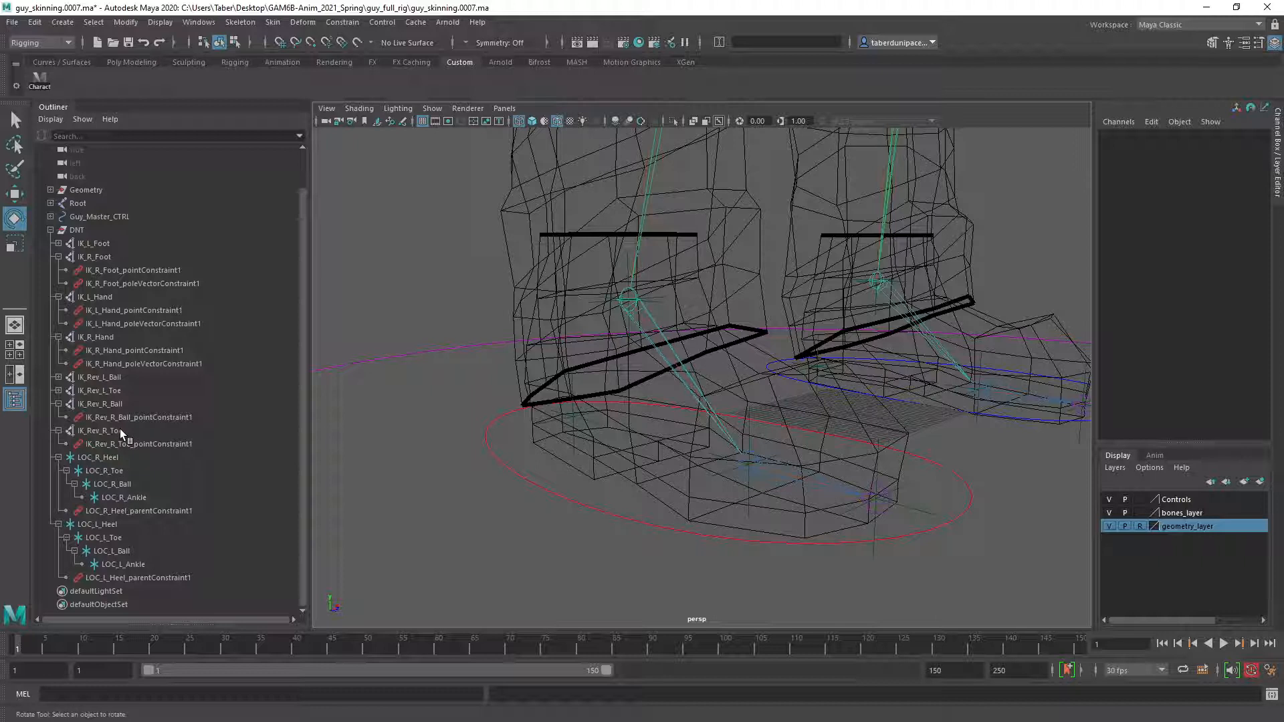
pyautogui.click(58, 337)
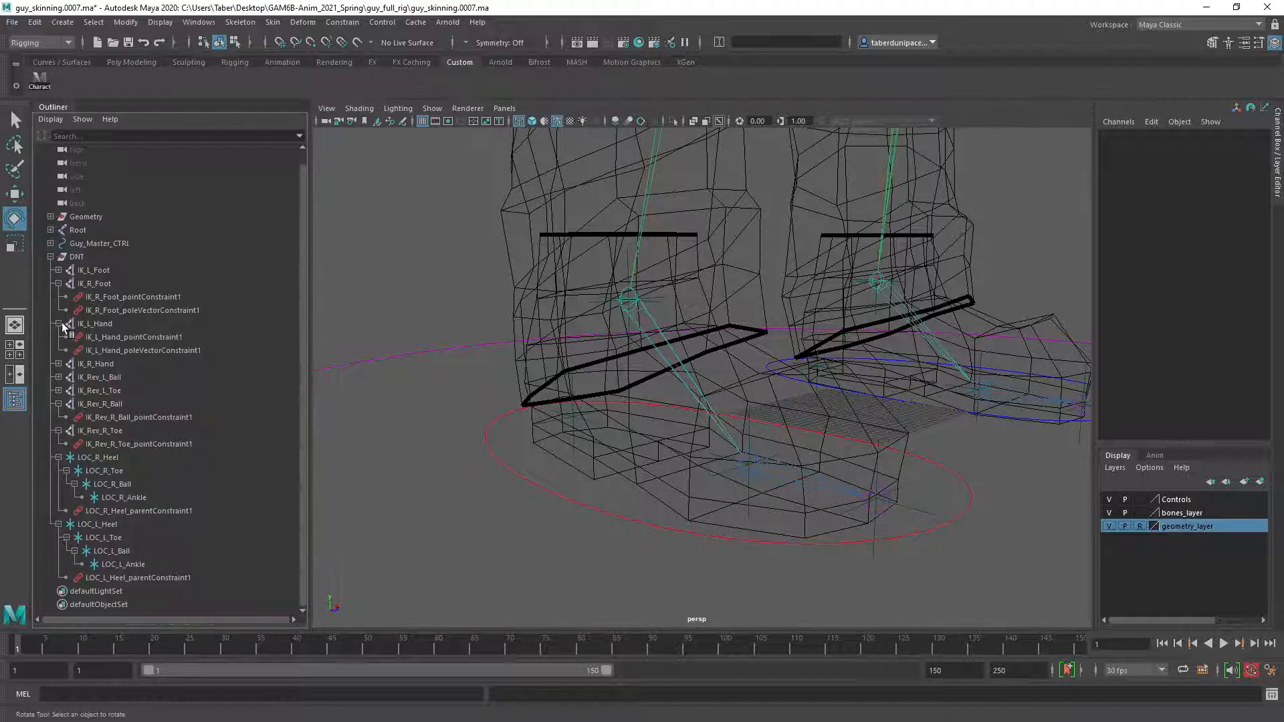
pyautogui.click(58, 323)
pyautogui.click(58, 297)
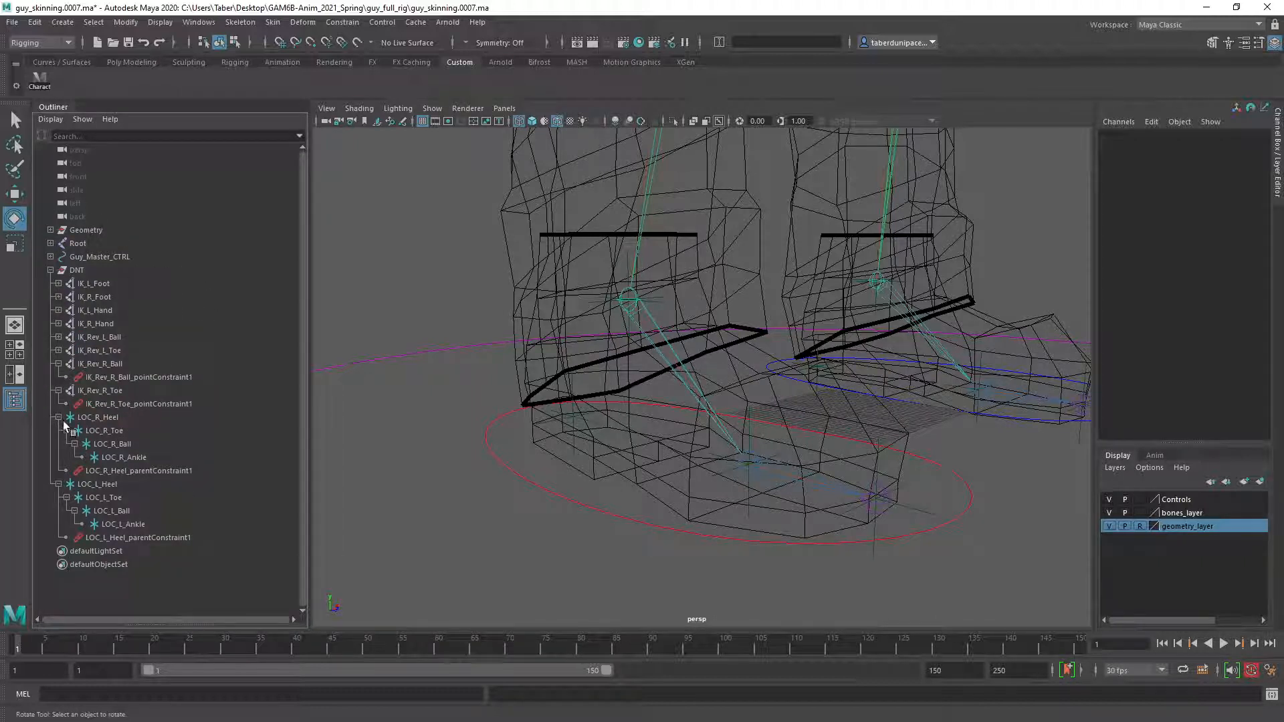
pyautogui.click(58, 363)
pyautogui.click(58, 377)
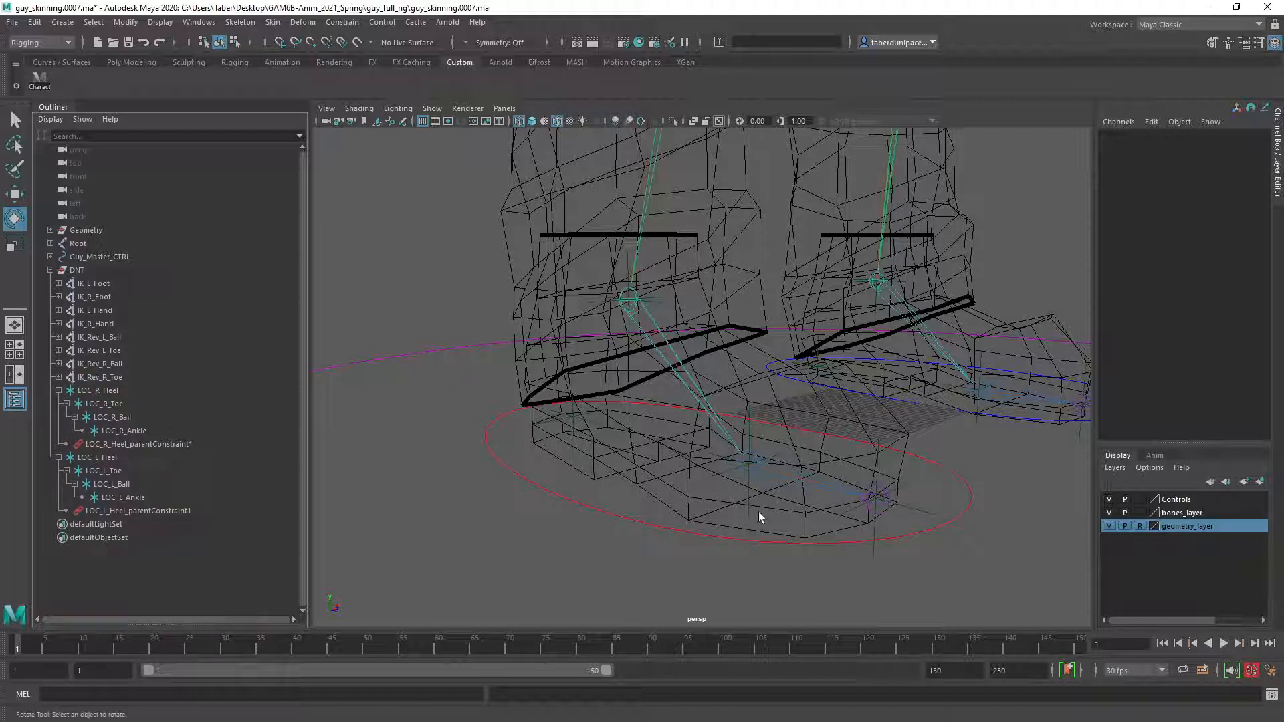
# Inspect the right foot's Ball_R, Toe_R and Ankle_R joints by selecting each in turn, and clear the selection.
pyautogui.click(755, 459)
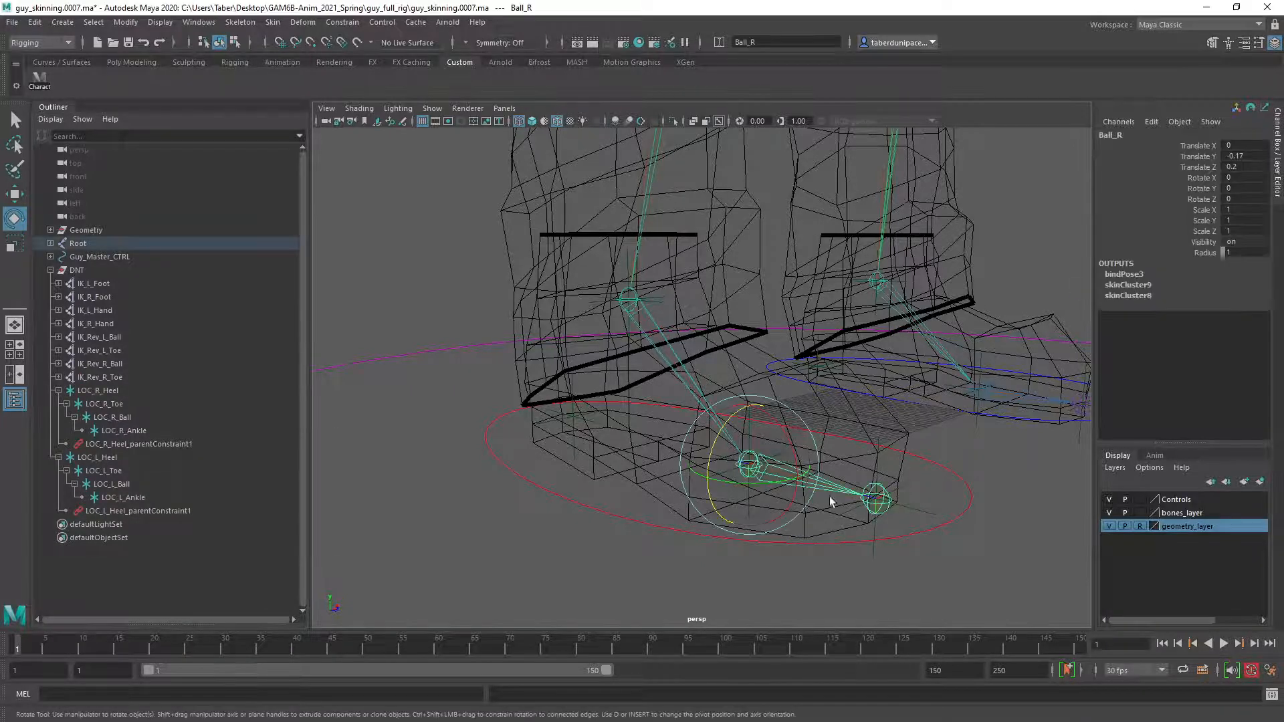
pyautogui.click(878, 496)
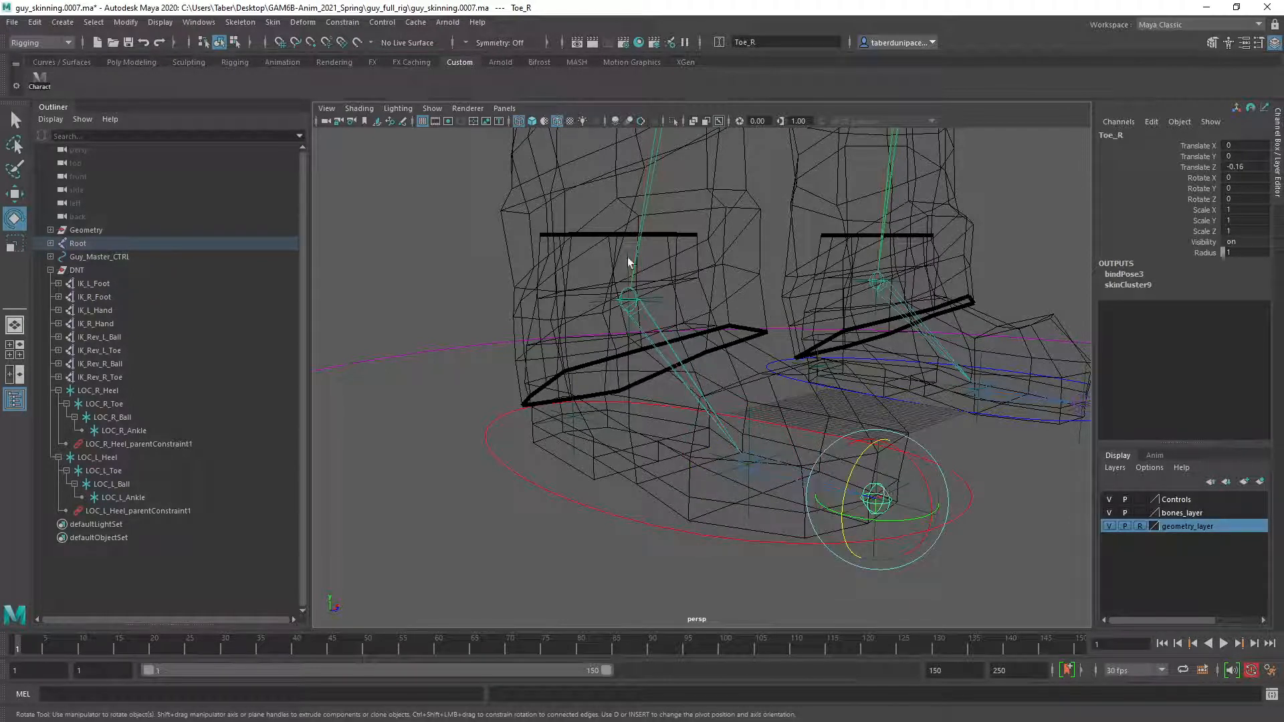
pyautogui.click(637, 298)
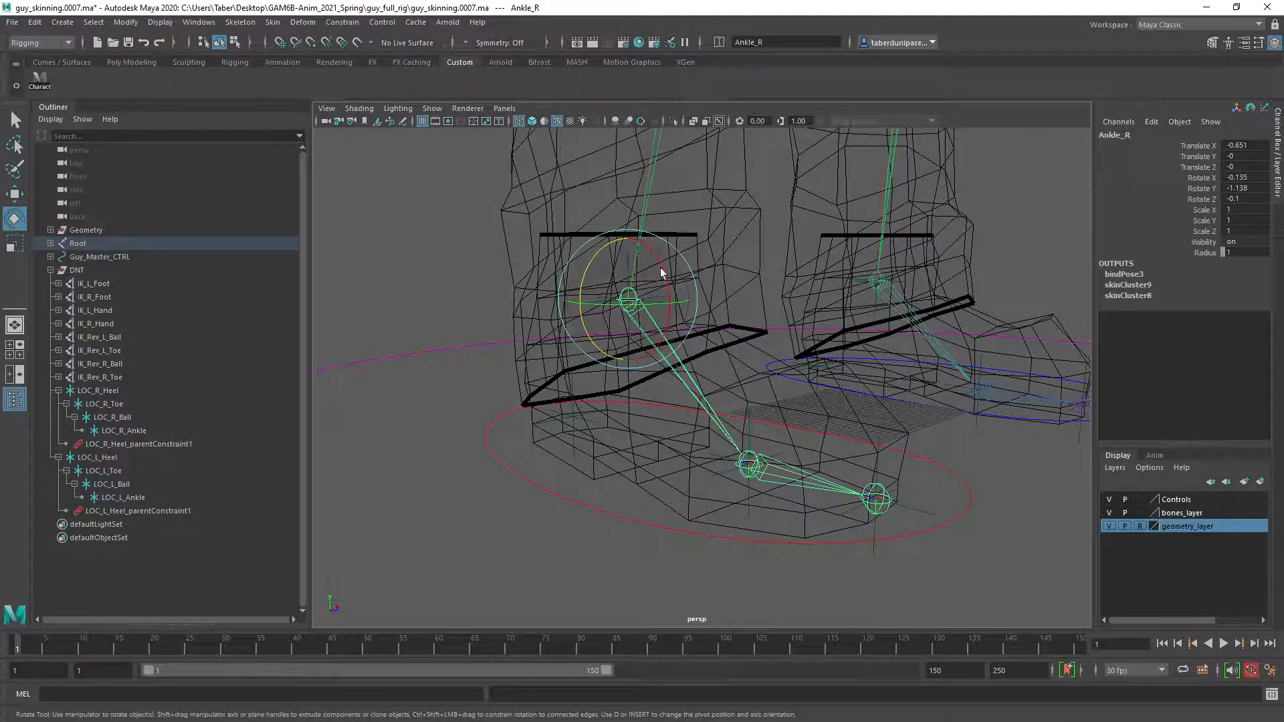
pyautogui.keyDown('alt'); pyautogui.moveTo(614, 435); pyautogui.dragTo(583, 443); pyautogui.keyUp('alt')
pyautogui.keyDown('alt'); pyautogui.moveTo(583, 442); pyautogui.dragTo(623, 468, button='right'); pyautogui.keyUp('alt')
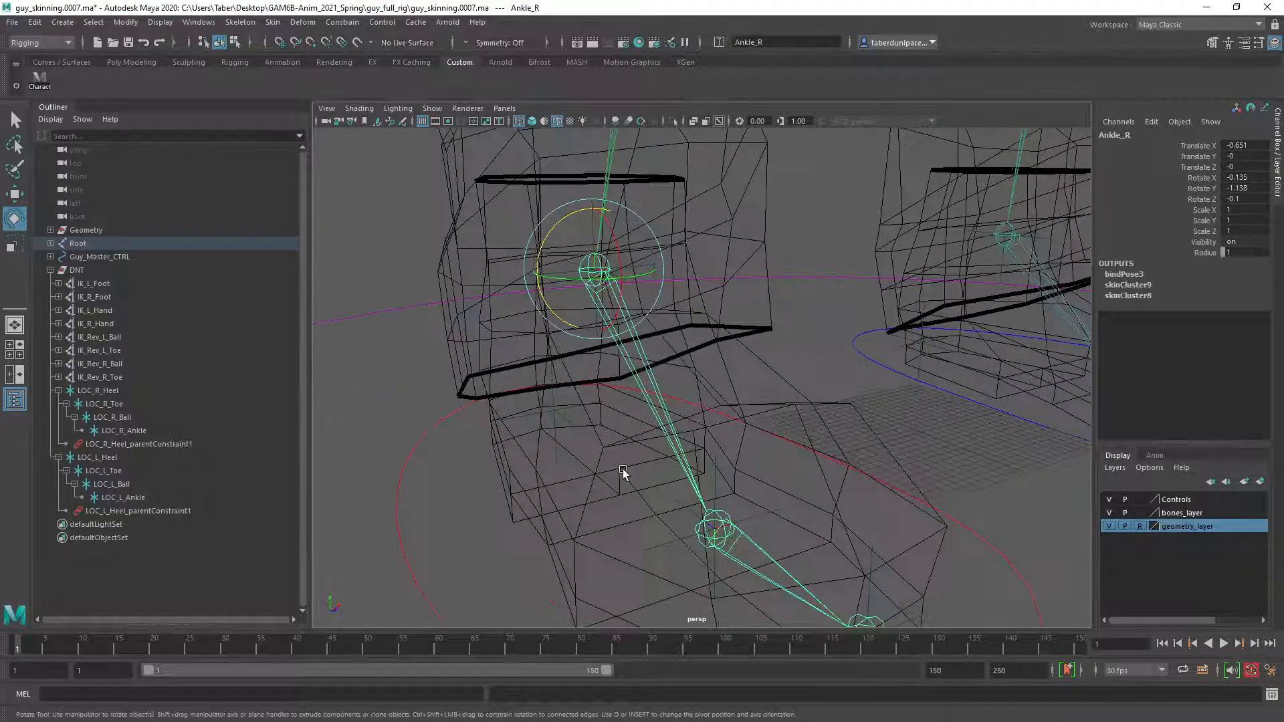
pyautogui.keyDown('alt'); pyautogui.moveTo(623, 468); pyautogui.dragTo(623, 447); pyautogui.keyUp('alt')
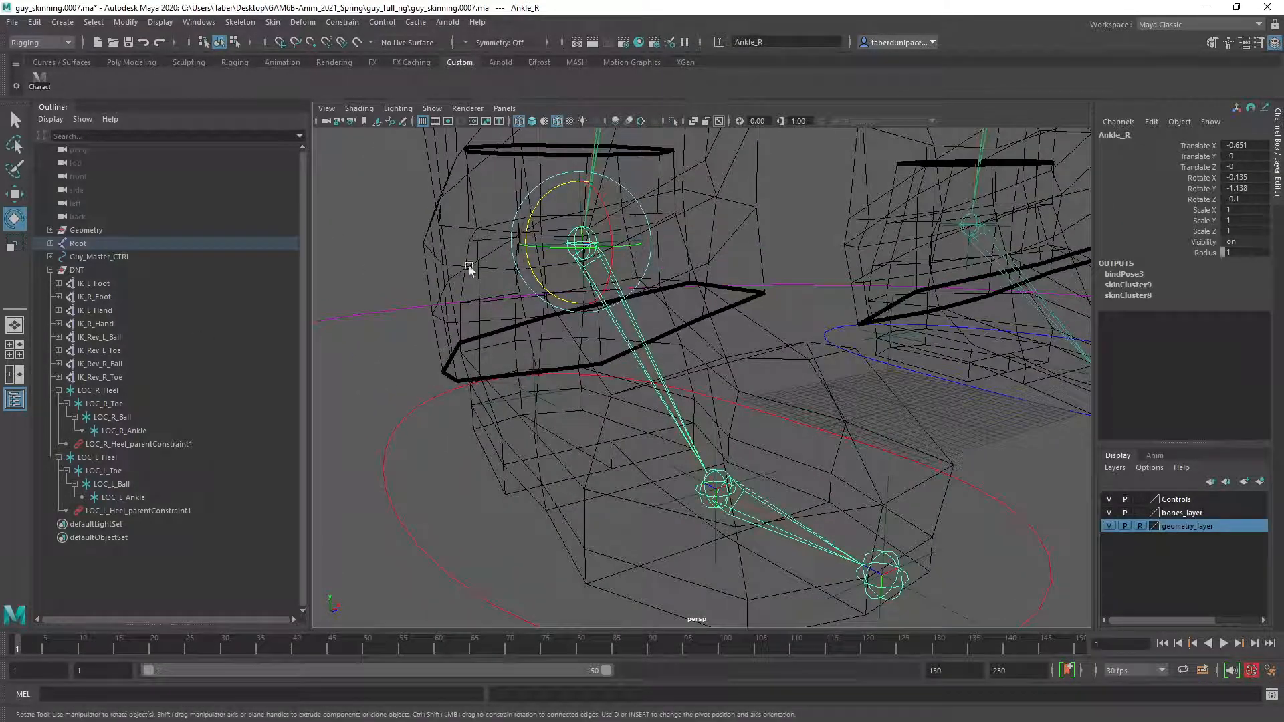
pyautogui.click(455, 277)
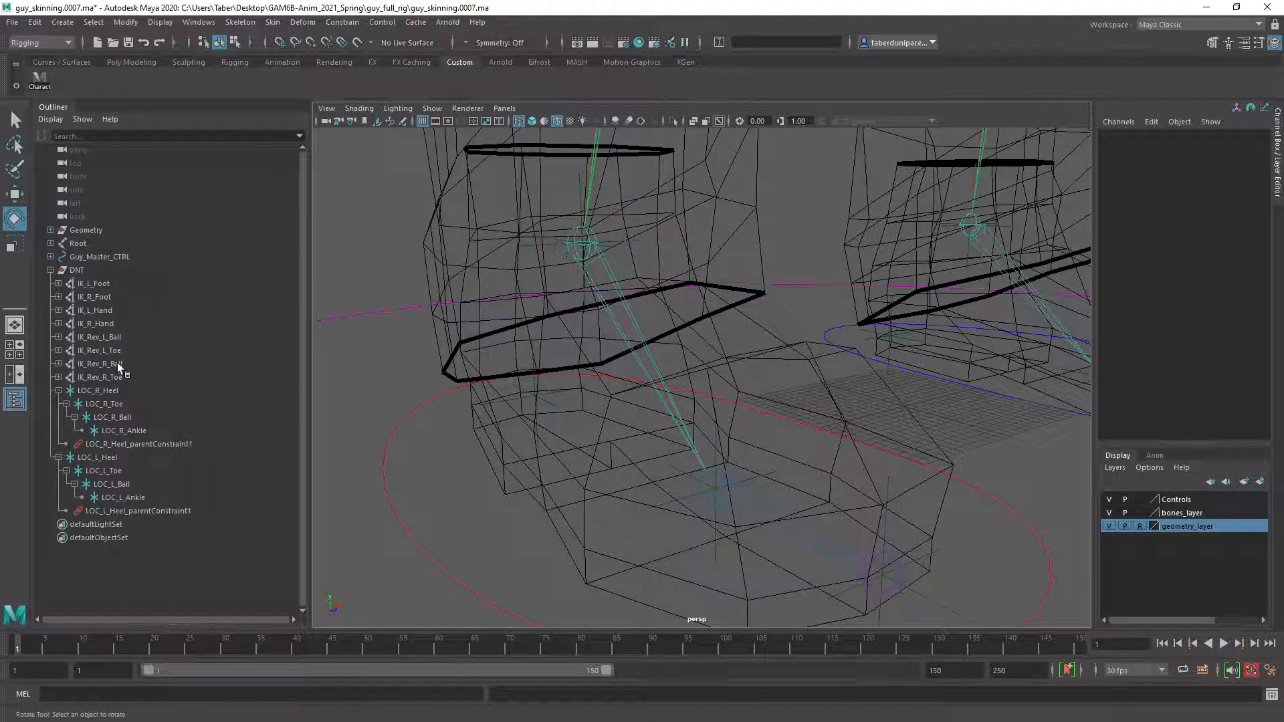
# Review the IK_R_Foot, IK_Rev_R_Ball and IK_Rev_R_Toe handles and their existing constraints one after another, and clear the selection.
pyautogui.click(104, 296)
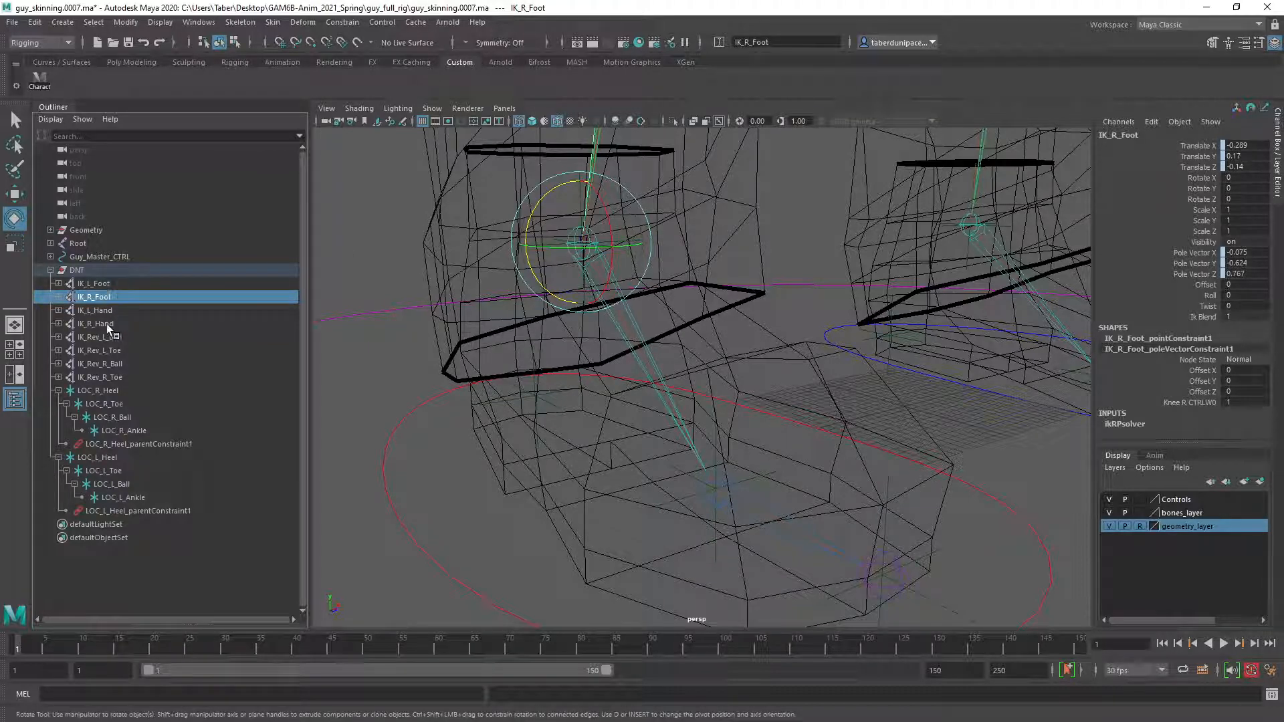
pyautogui.click(121, 363)
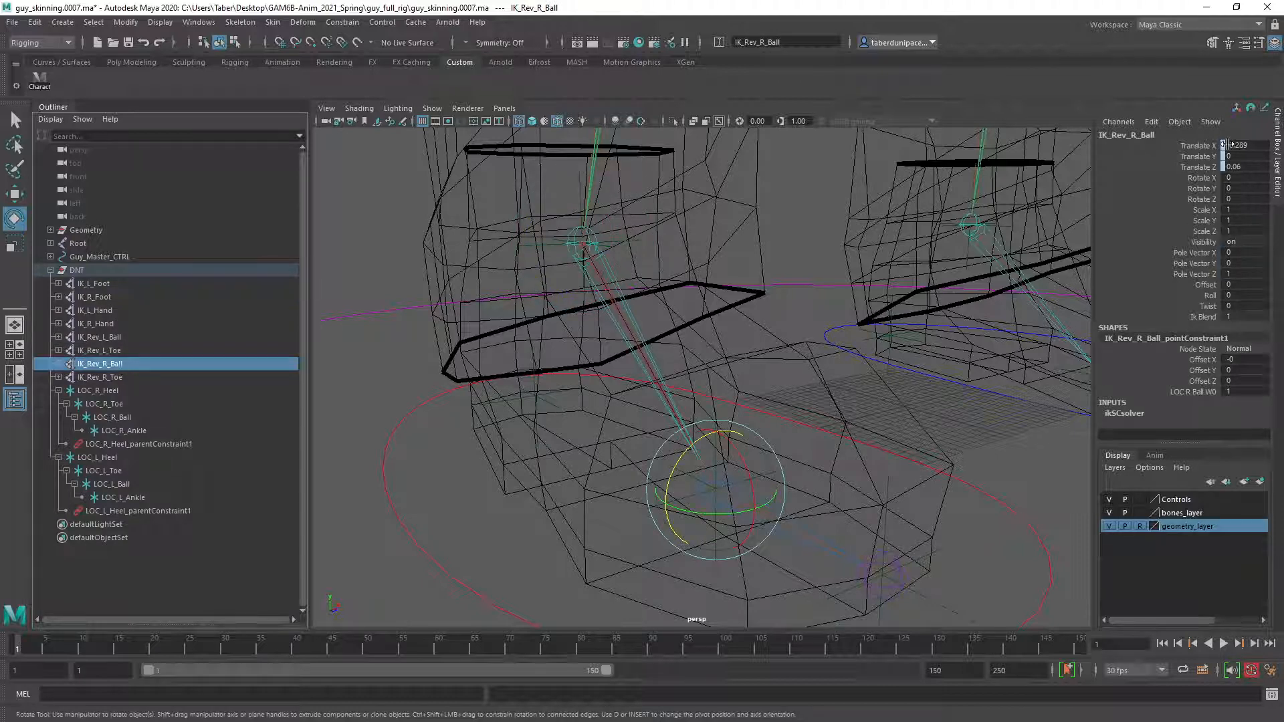
pyautogui.click(113, 379)
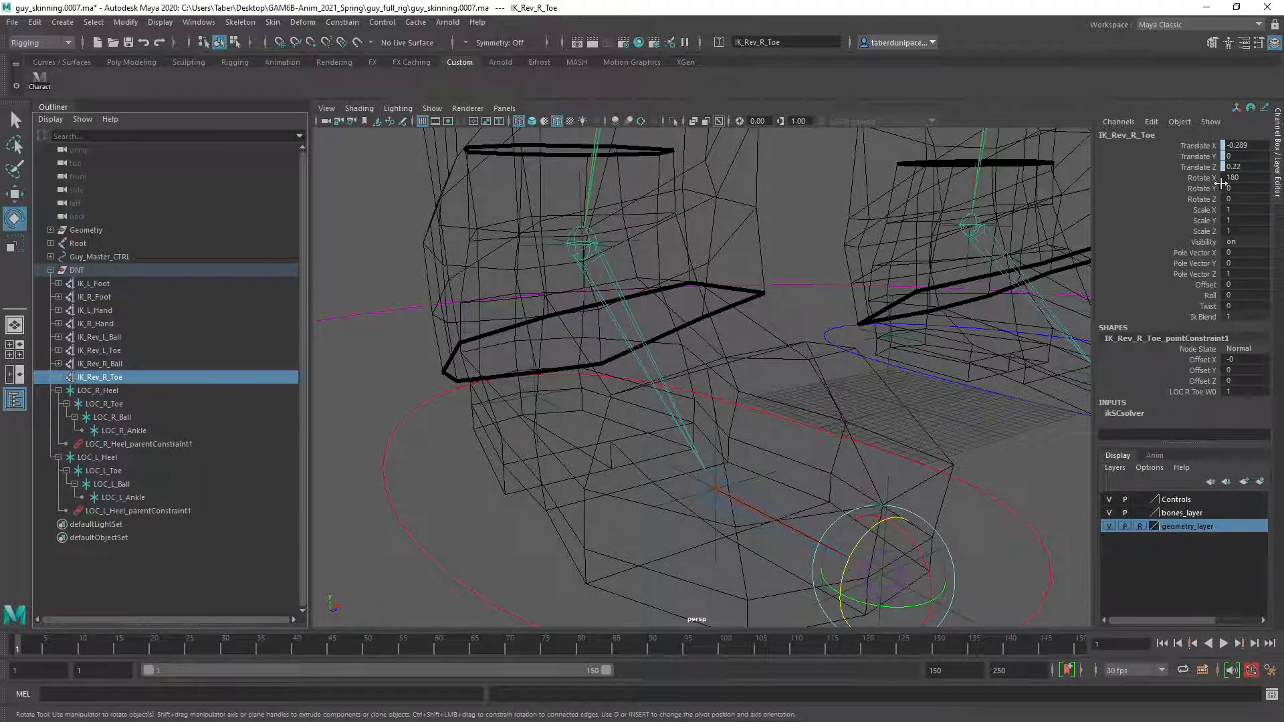
pyautogui.keyDown('alt'); pyautogui.moveTo(546, 452); pyautogui.dragTo(531, 421); pyautogui.keyUp('alt')
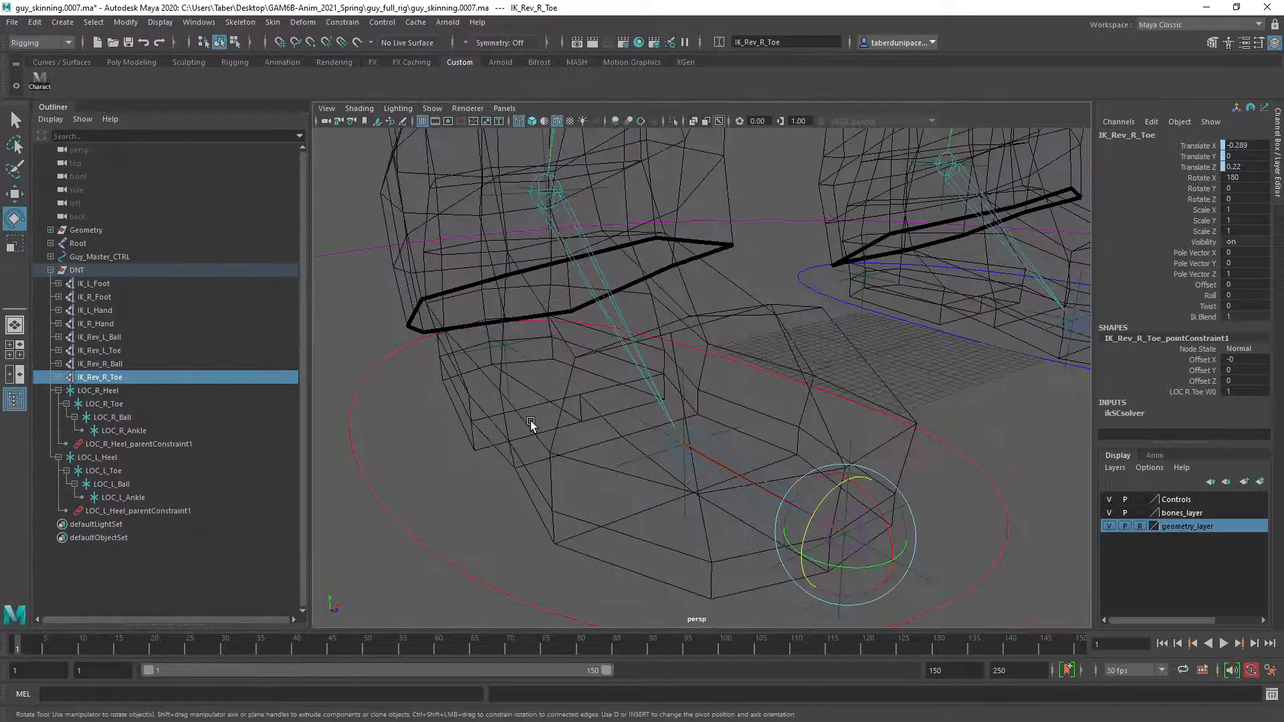
pyautogui.click(415, 460)
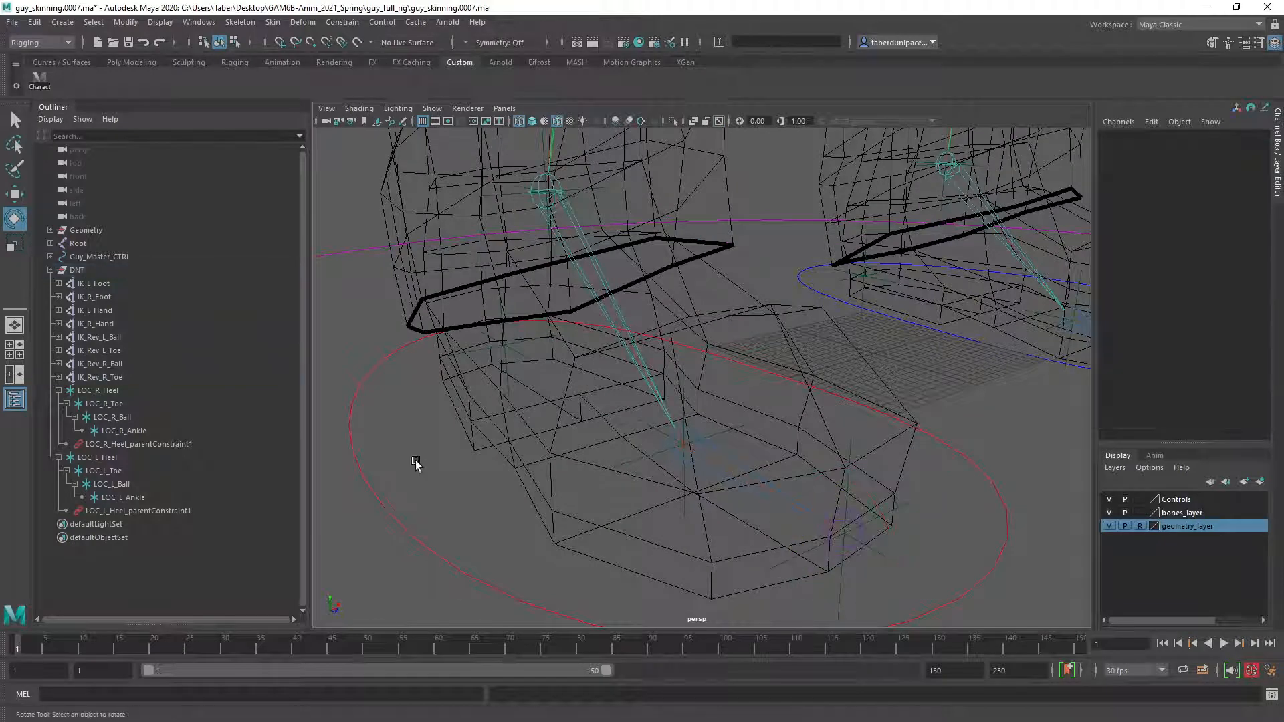
# Orient-constrain the IK_Rev_R_Toe handle to the LOC_R_Toe locator on all axes with Maintain offset on, keeping the constraint options open.
pyautogui.click(121, 403)
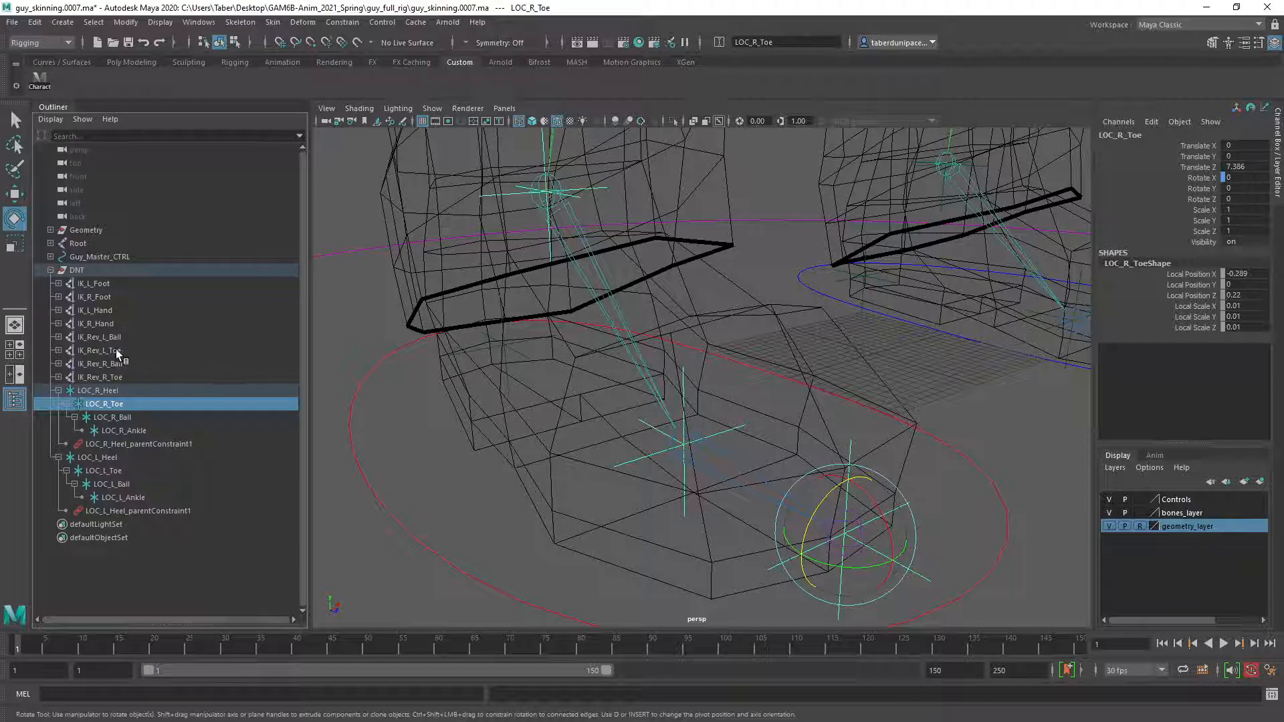
pyautogui.keyDown('ctrl'); pyautogui.click(119, 376); pyautogui.keyUp('ctrl')
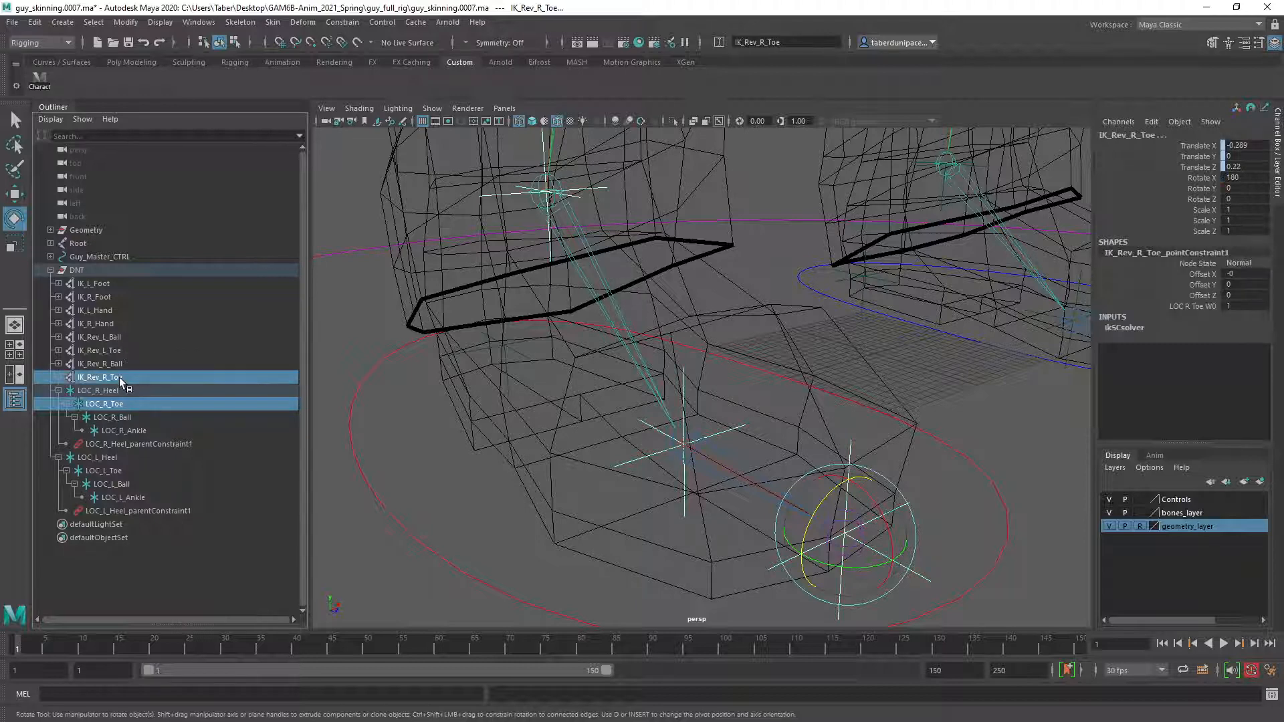
pyautogui.click(342, 22)
pyautogui.click(471, 83)
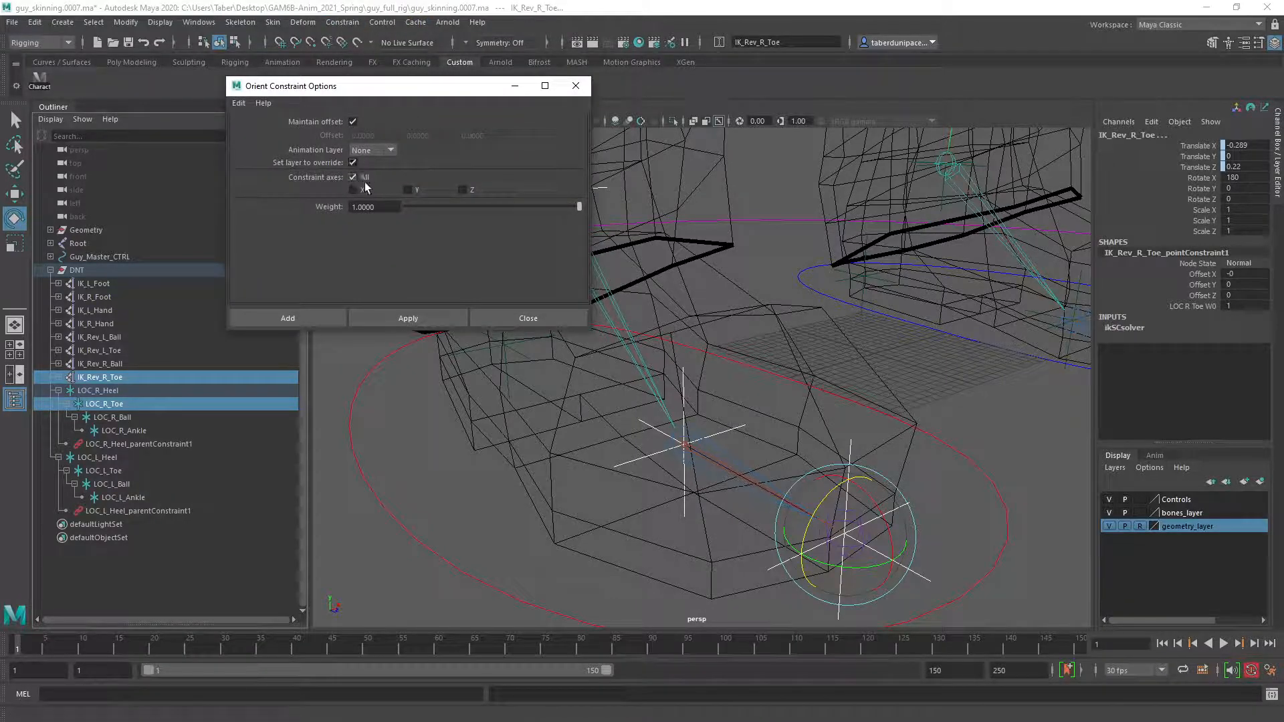
pyautogui.click(407, 319)
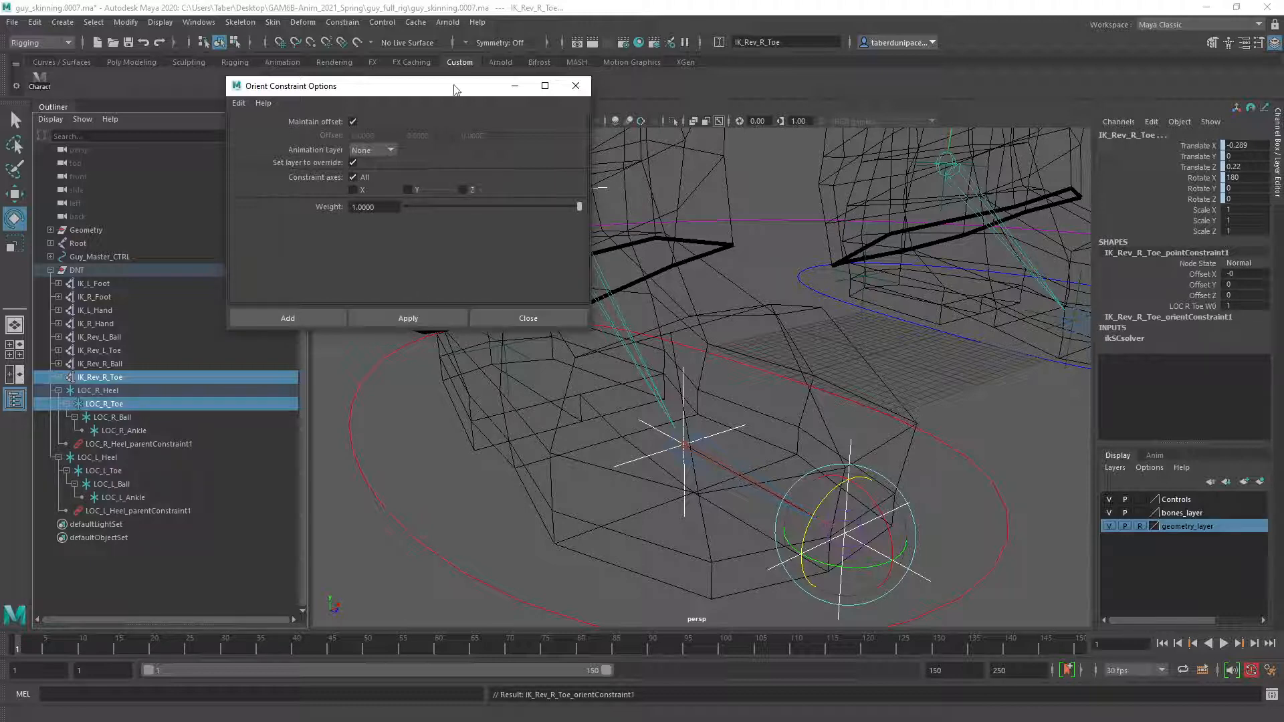
pyautogui.moveTo(449, 92); pyautogui.dragTo(448, 43)
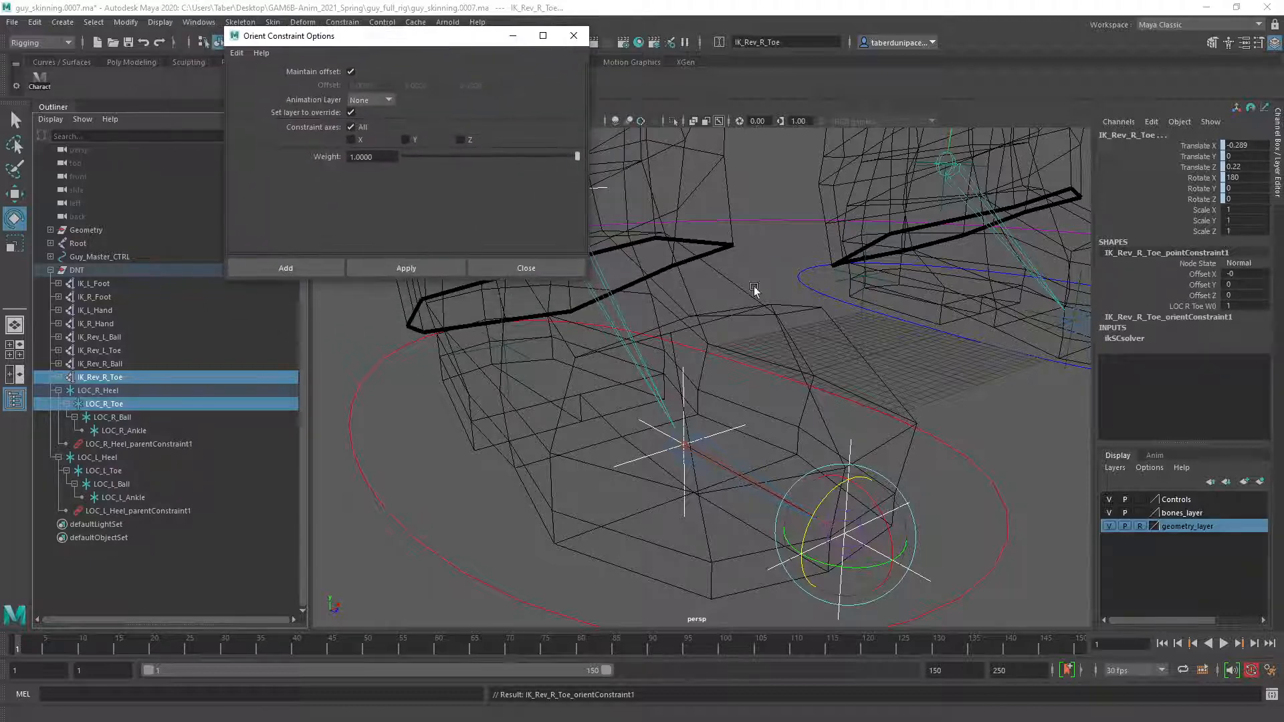
# Orient-constrain the IK_Rev_R_Ball handle to the LOC_R_Ball locator with the same options.
pyautogui.click(775, 286)
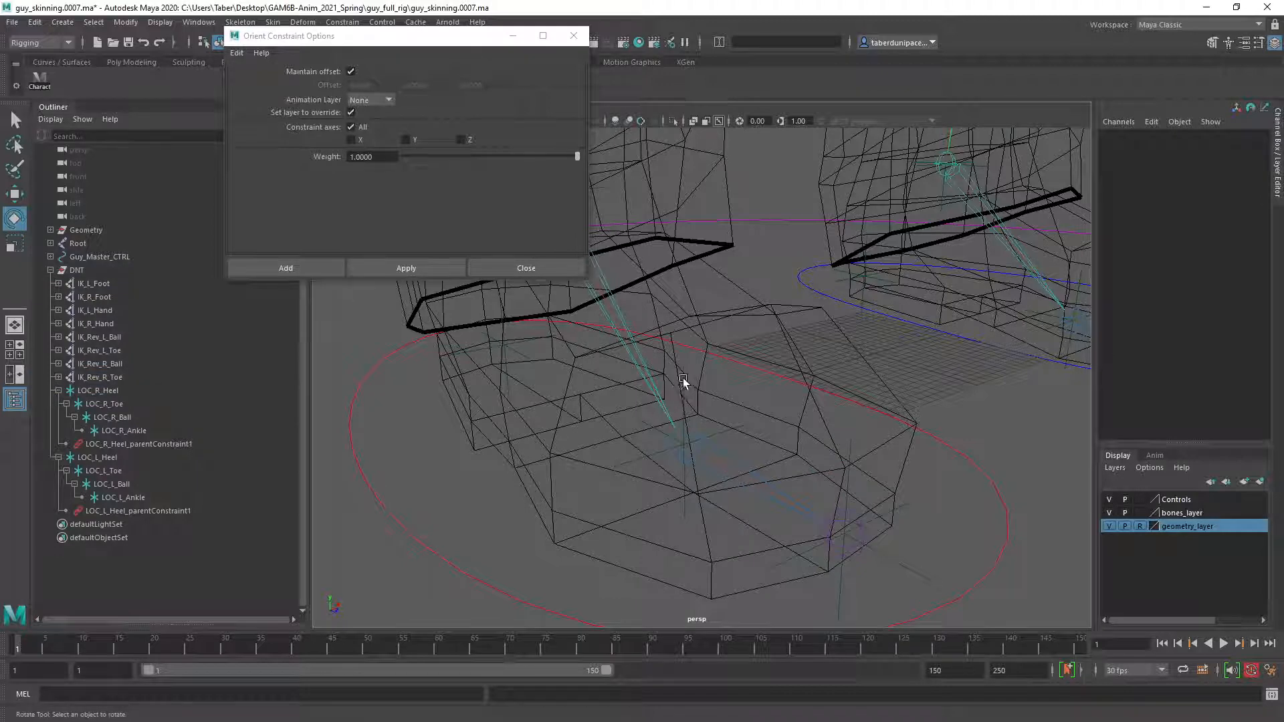
pyautogui.click(676, 438)
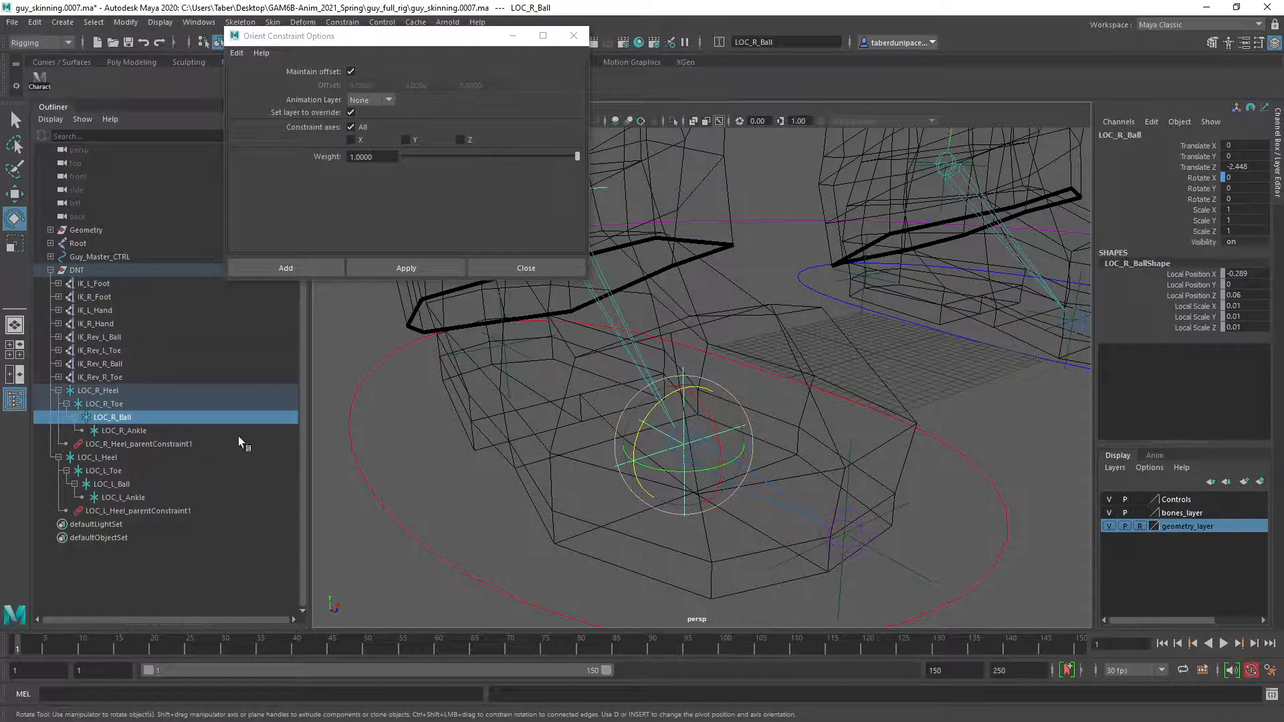
pyautogui.keyDown('ctrl'); pyautogui.click(117, 364); pyautogui.keyUp('ctrl')
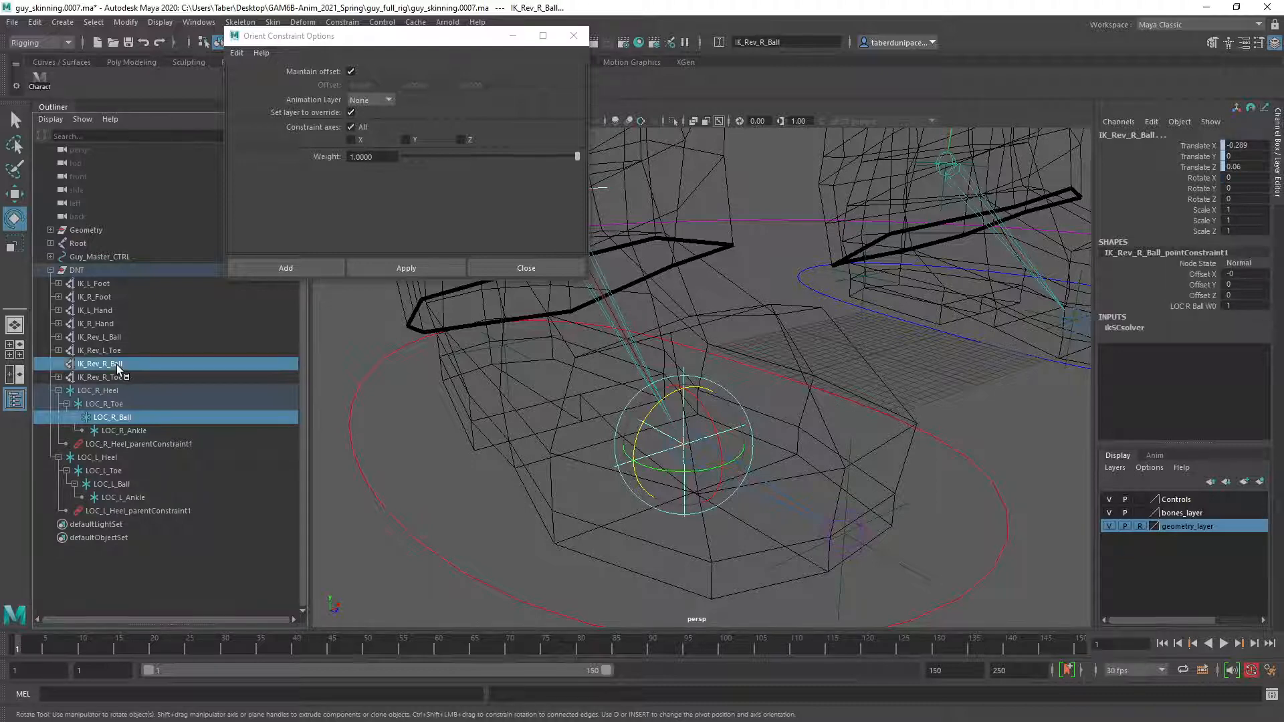
pyautogui.click(427, 266)
# Orient-constrain the IK_R_Foot handle to the LOC_R_Ankle locator with Maintain offset on, close the constraint options and clear the selection.
pyautogui.keyDown('alt'); pyautogui.moveTo(488, 365); pyautogui.dragTo(521, 393); pyautogui.keyUp('alt')
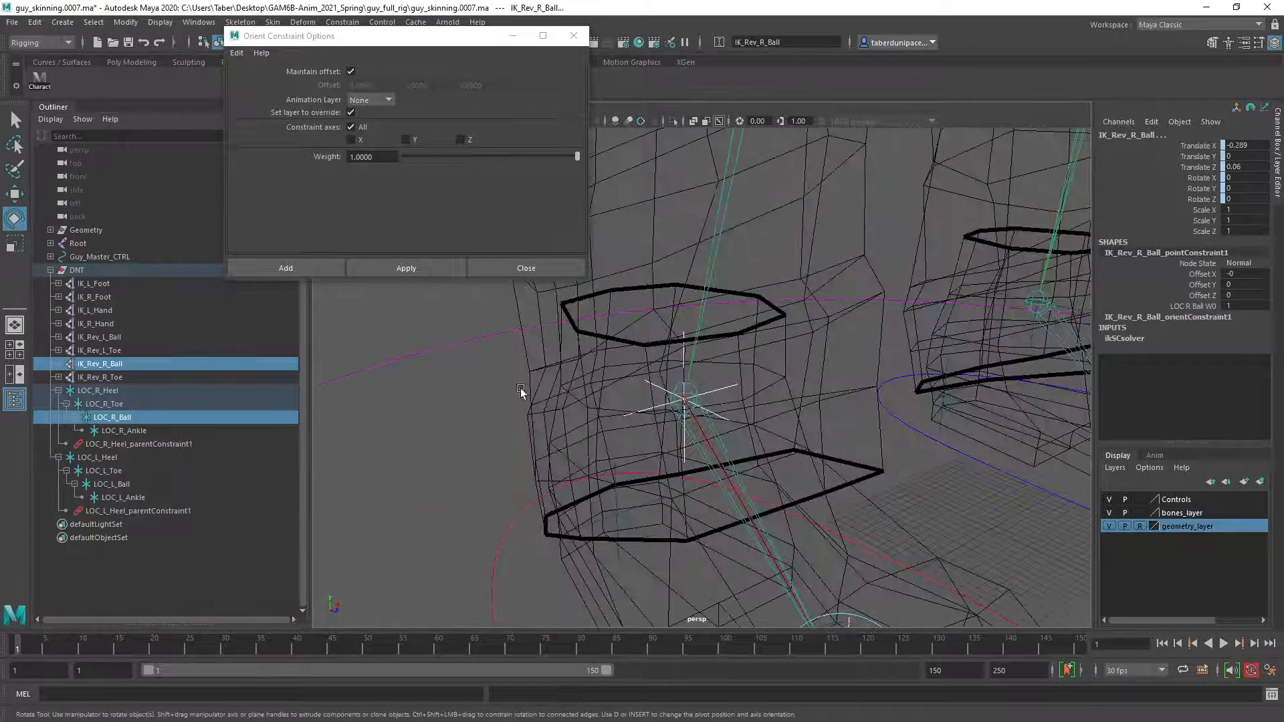
pyautogui.click(668, 409)
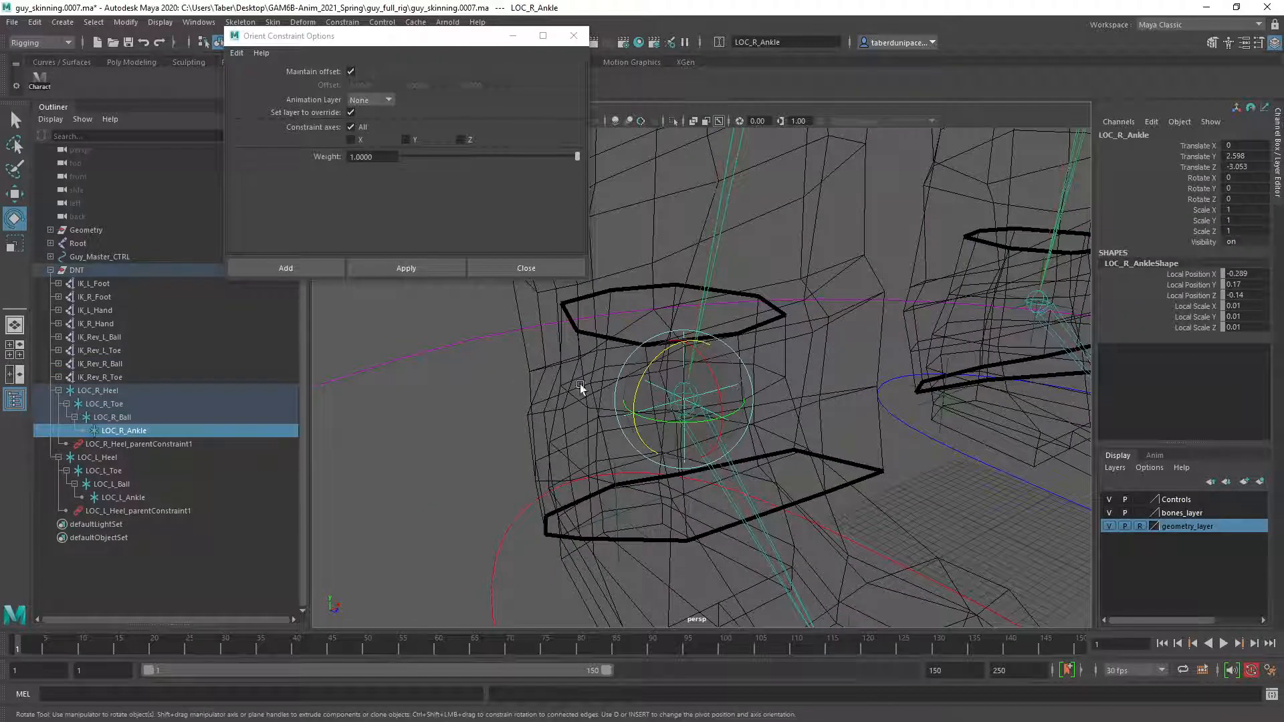
pyautogui.keyDown('ctrl'); pyautogui.click(94, 296); pyautogui.keyUp('ctrl')
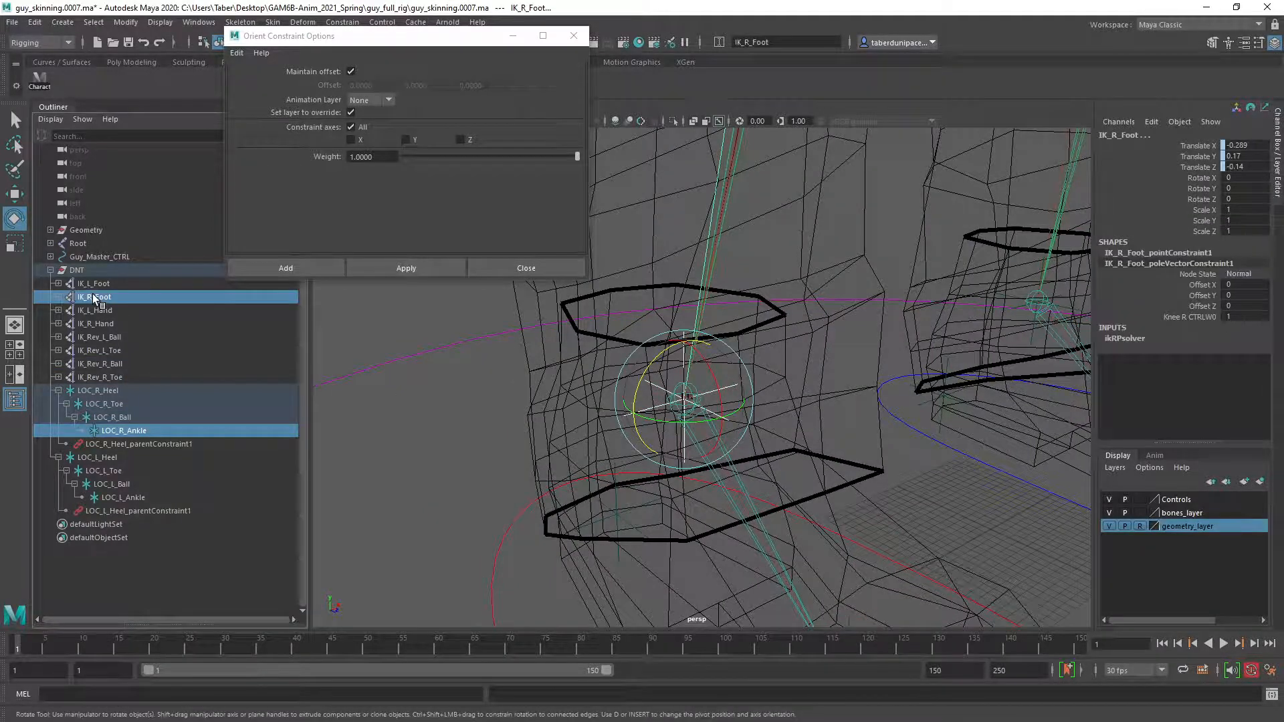
pyautogui.click(423, 262)
pyautogui.click(573, 35)
pyautogui.click(451, 337)
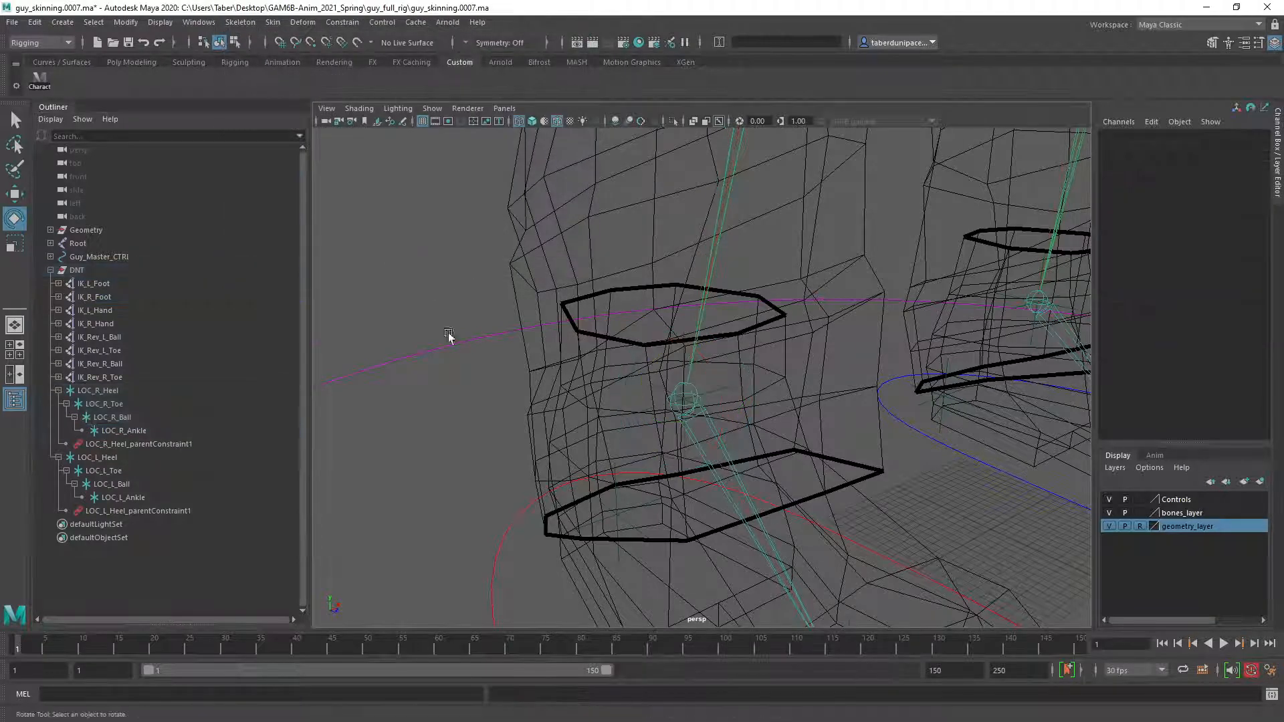
pyautogui.scroll(-5, 601, 368)
pyautogui.keyDown('alt'); pyautogui.moveTo(748, 395); pyautogui.dragTo(685, 347); pyautogui.keyUp('alt')
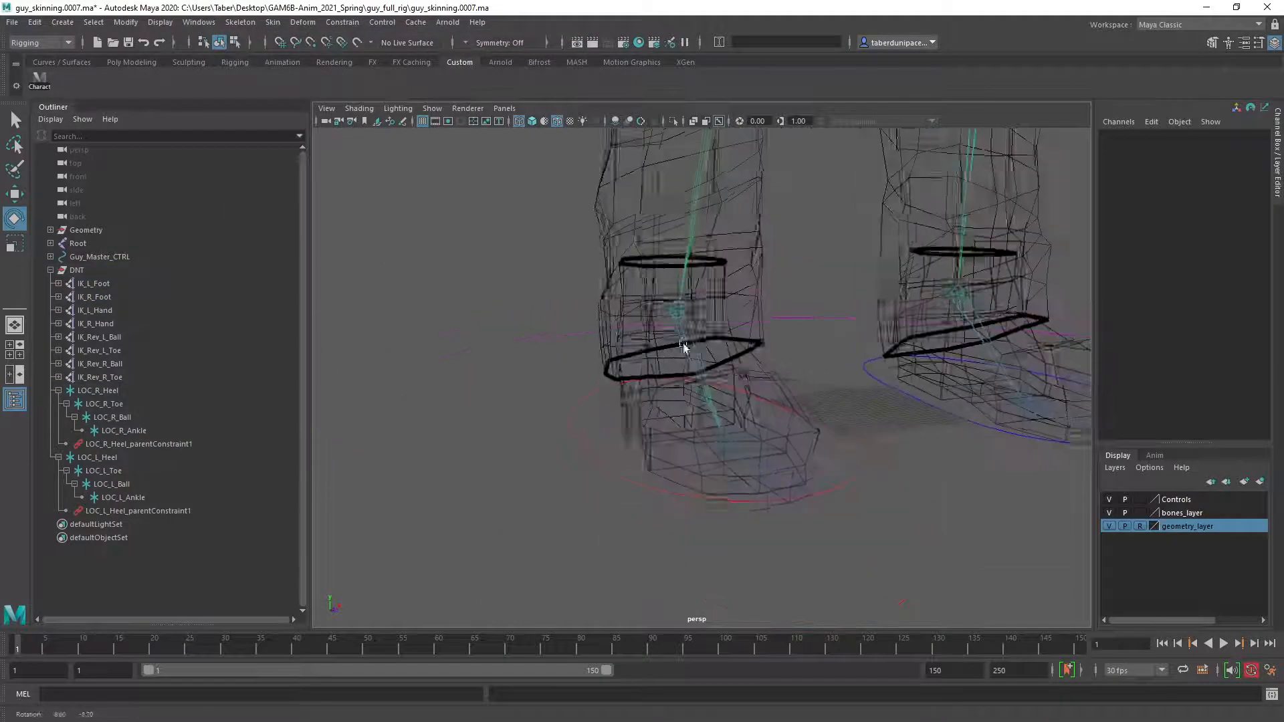
# Raise Foot_R_CTRL to Translate Y about 0.167 and rotate it around Z, ending at about -1.7, to test the foot.
pyautogui.click(852, 459)
pyautogui.press('w')
pyautogui.moveTo(658, 331); pyautogui.dragTo(820, 426)
pyautogui.press('e')
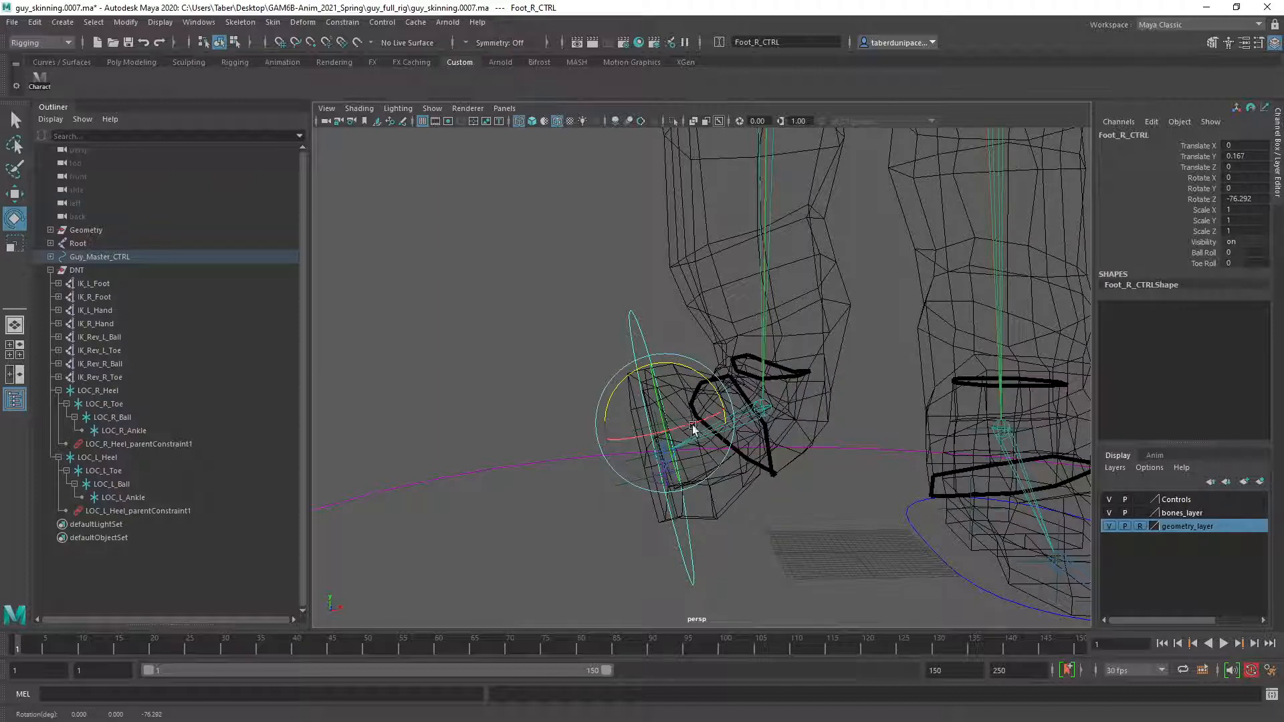
pyautogui.moveTo(690, 361); pyautogui.dragTo(926, 367)
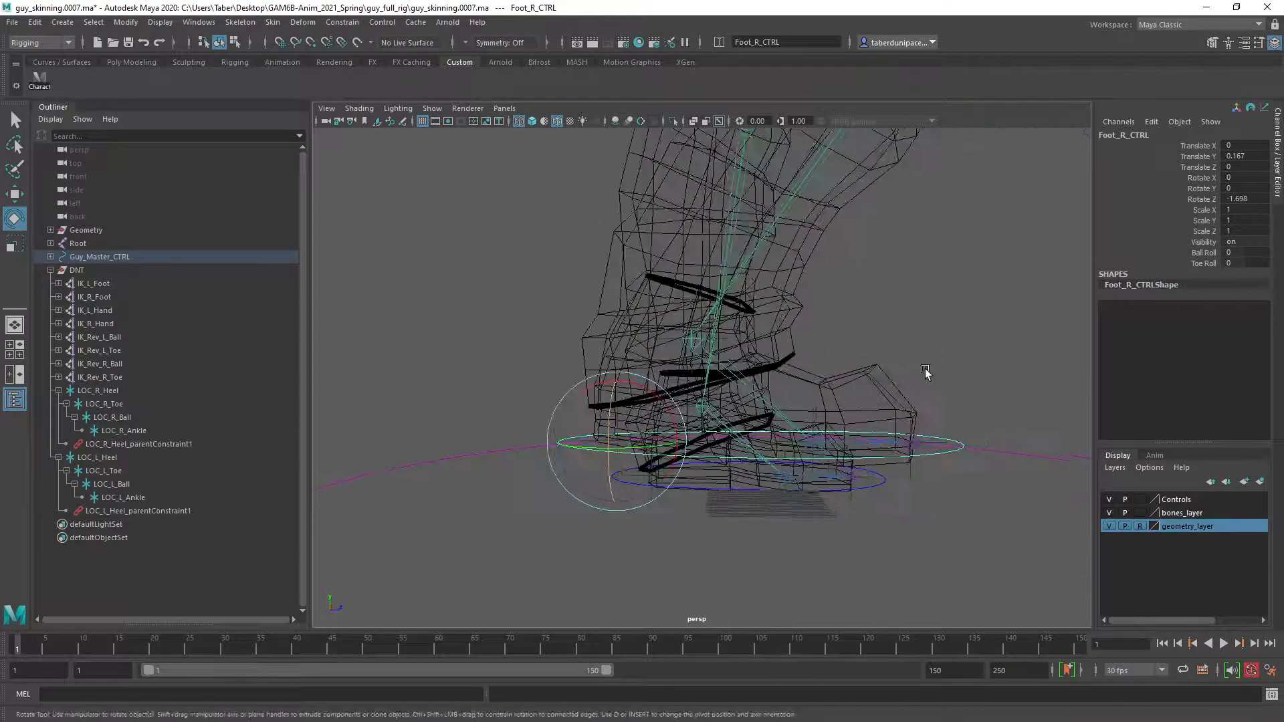
# Test the foot roll on Foot_R_CTRL in shaded display, with Ball Roll at about 3.7 and a small Toe Roll.
pyautogui.click(1207, 253)
pyautogui.moveTo(918, 341)
pyautogui.mouseDown(button='middle')
pyautogui.moveTo(849, 363)
pyautogui.moveTo(860, 332)
pyautogui.moveTo(903, 335)
pyautogui.moveTo(867, 327)
pyautogui.moveTo(905, 324)
pyautogui.moveTo(863, 324)
pyautogui.moveTo(893, 325)
pyautogui.mouseUp(button='middle')
pyautogui.press('5')
pyautogui.keyDown('alt'); pyautogui.moveTo(813, 376); pyautogui.dragTo(773, 391); pyautogui.keyUp('alt')
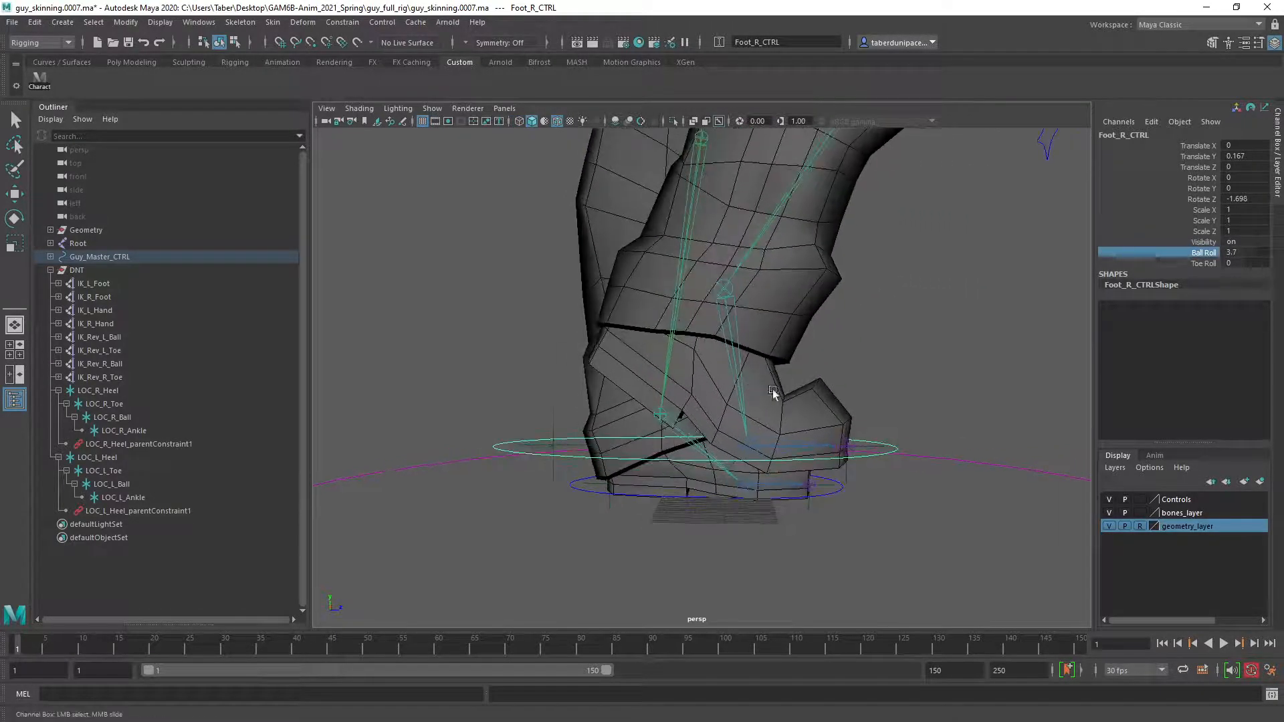
pyautogui.click(1201, 264)
pyautogui.moveTo(917, 350)
pyautogui.mouseDown(button='middle')
pyautogui.moveTo(946, 351)
pyautogui.moveTo(913, 349)
pyautogui.mouseUp(button='middle')
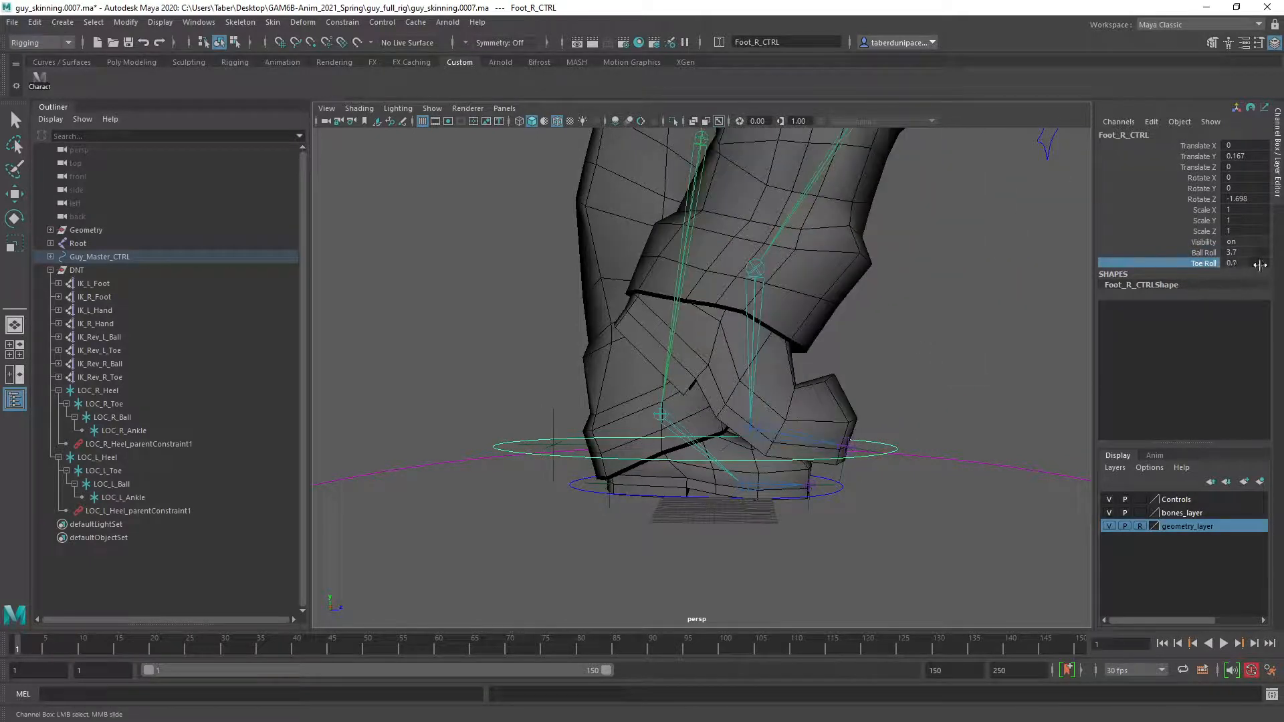
# Reset Ball Roll, Toe Roll, Rotate Z and Translate Y of Foot_R_CTRL to 0.
pyautogui.click(1249, 252)
pyautogui.click(1245, 263)
pyautogui.write('0')
pyautogui.press('Return')
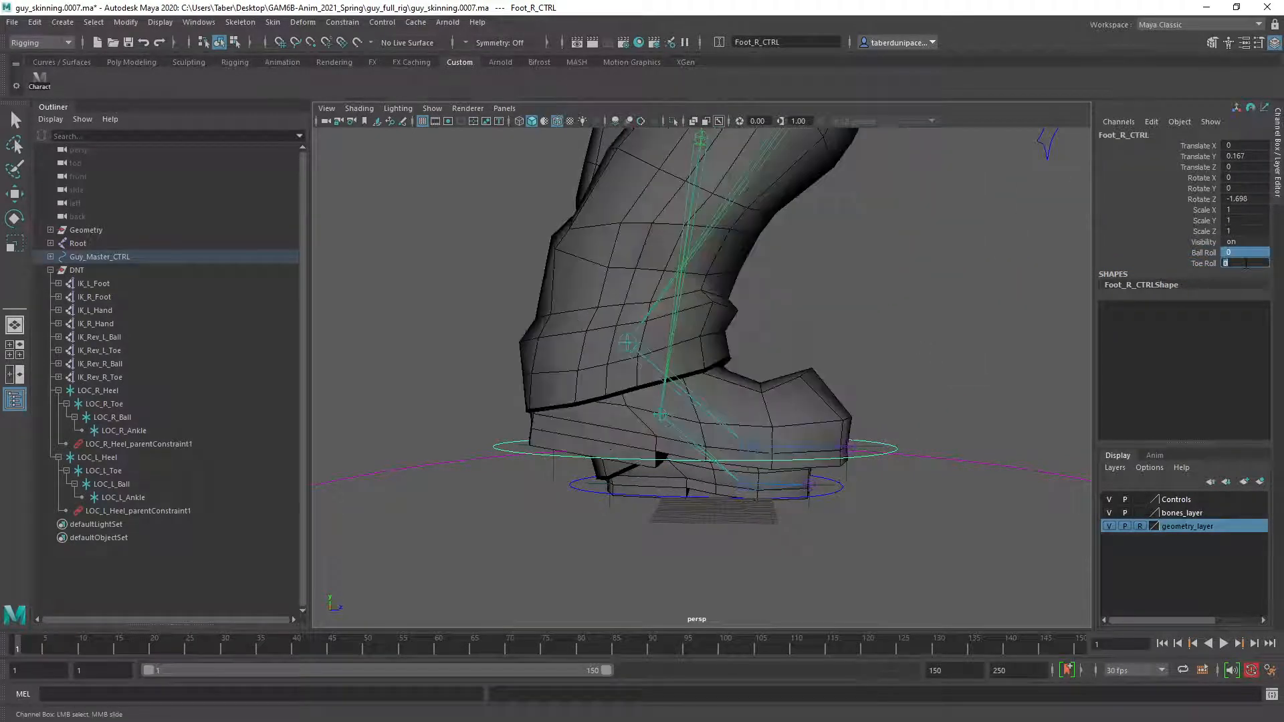
pyautogui.click(1247, 198)
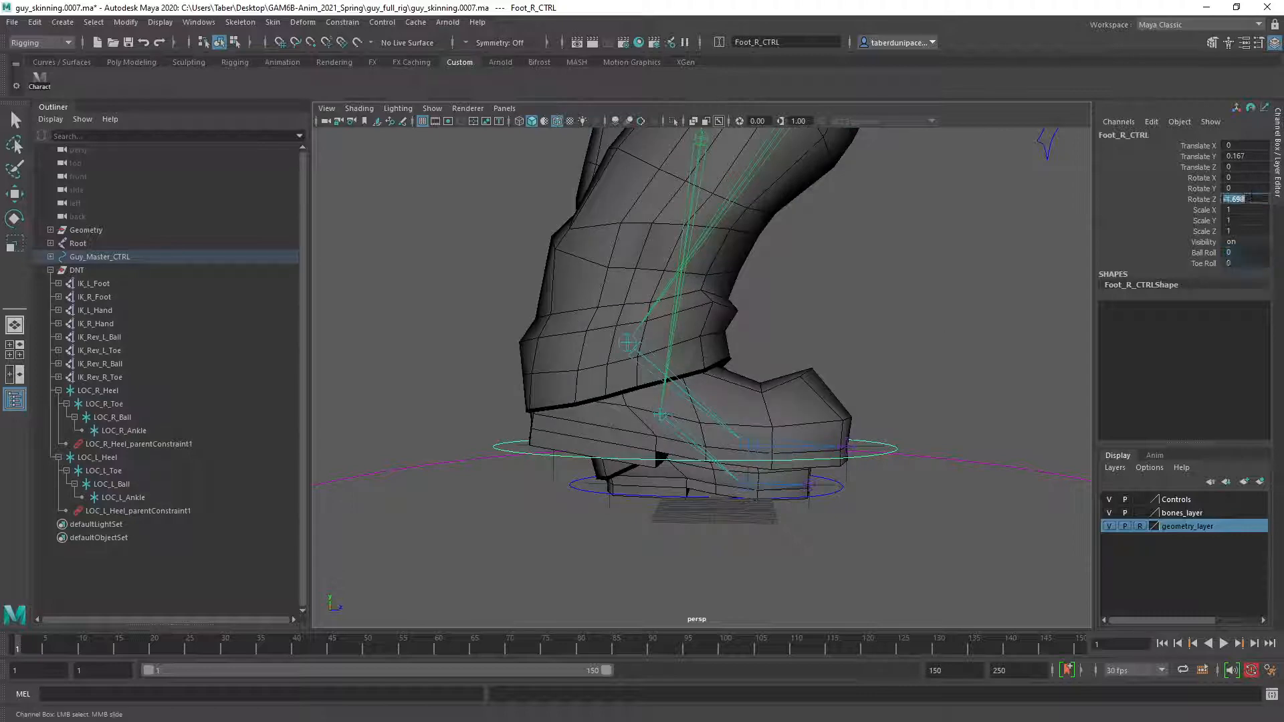
pyautogui.write('0')
pyautogui.press('Return')
pyautogui.click(1245, 155)
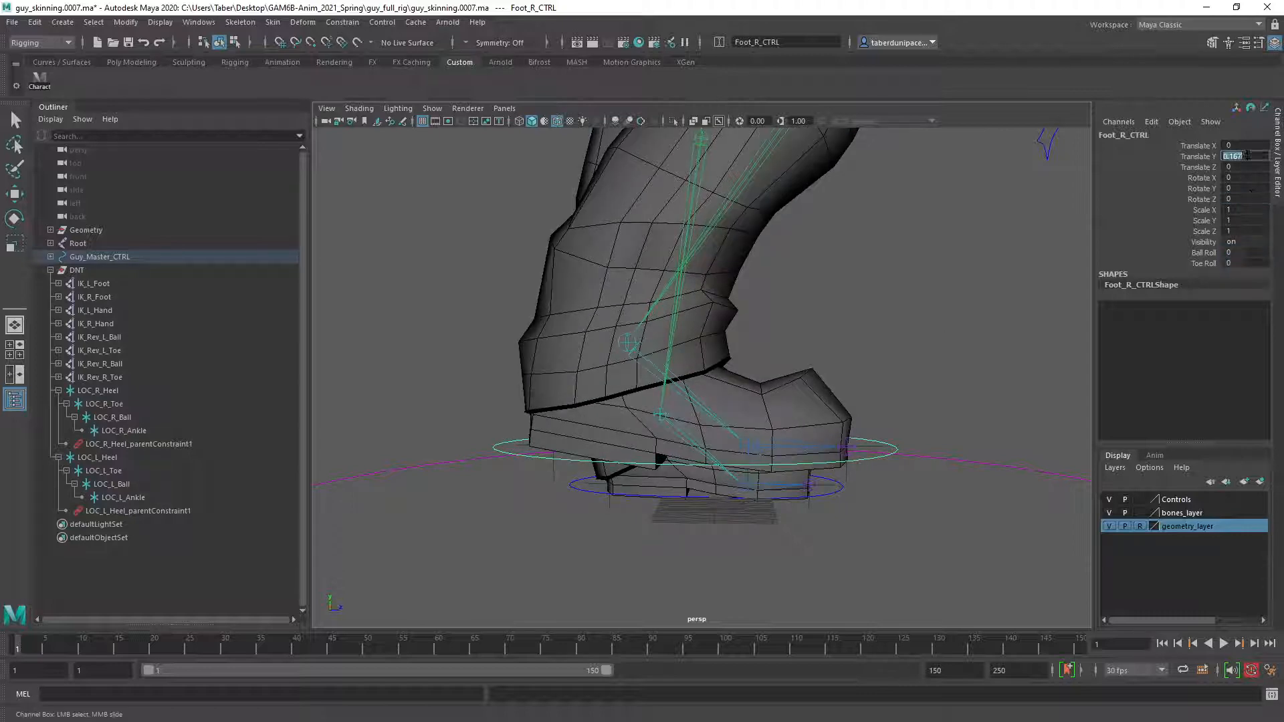
pyautogui.write('0')
pyautogui.press('Return')
# Clear the selection, check both feet in the rest pose and save the rig scene, accepting the student version notice.
pyautogui.keyDown('alt'); pyautogui.moveTo(891, 359); pyautogui.dragTo(739, 363); pyautogui.keyUp('alt')
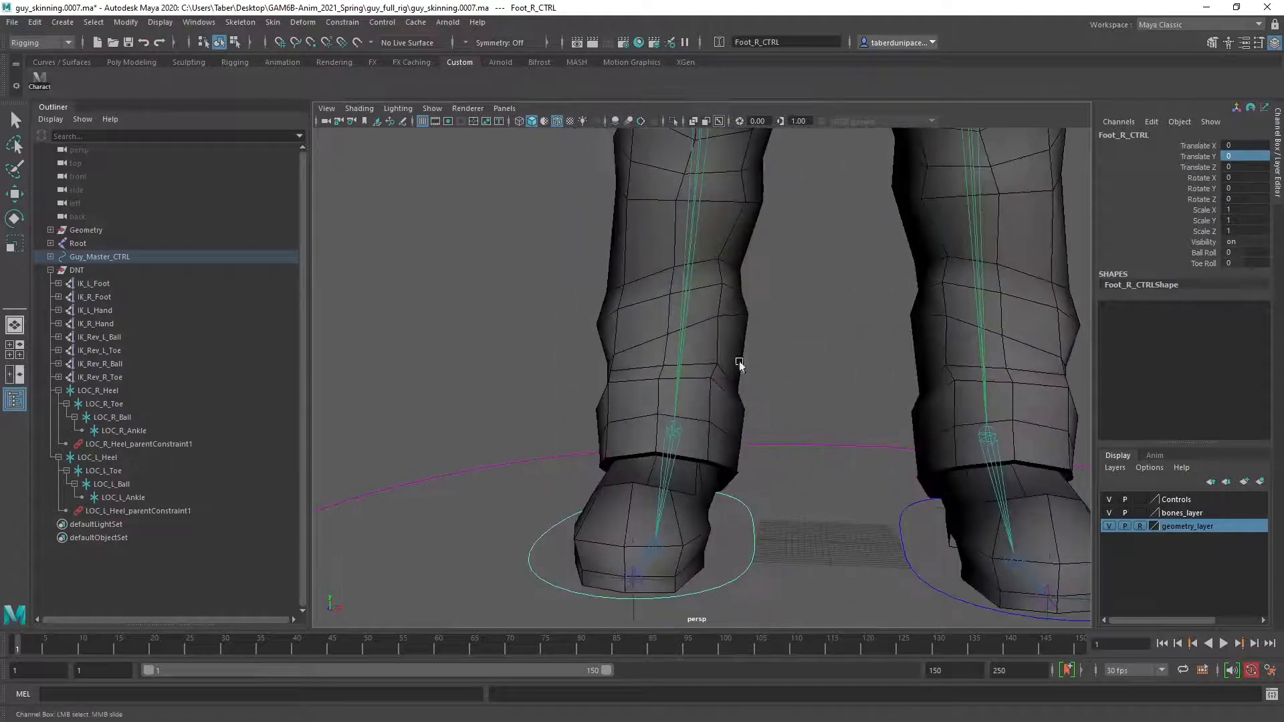
pyautogui.click(811, 374)
pyautogui.keyDown('alt'); pyautogui.moveTo(1047, 428); pyautogui.dragTo(943, 416, button='middle'); pyautogui.keyUp('alt')
pyautogui.keyDown('alt'); pyautogui.moveTo(943, 416); pyautogui.dragTo(894, 413, button='right'); pyautogui.keyUp('alt')
pyautogui.keyDown('alt'); pyautogui.moveTo(894, 413); pyautogui.dragTo(771, 375); pyautogui.keyUp('alt')
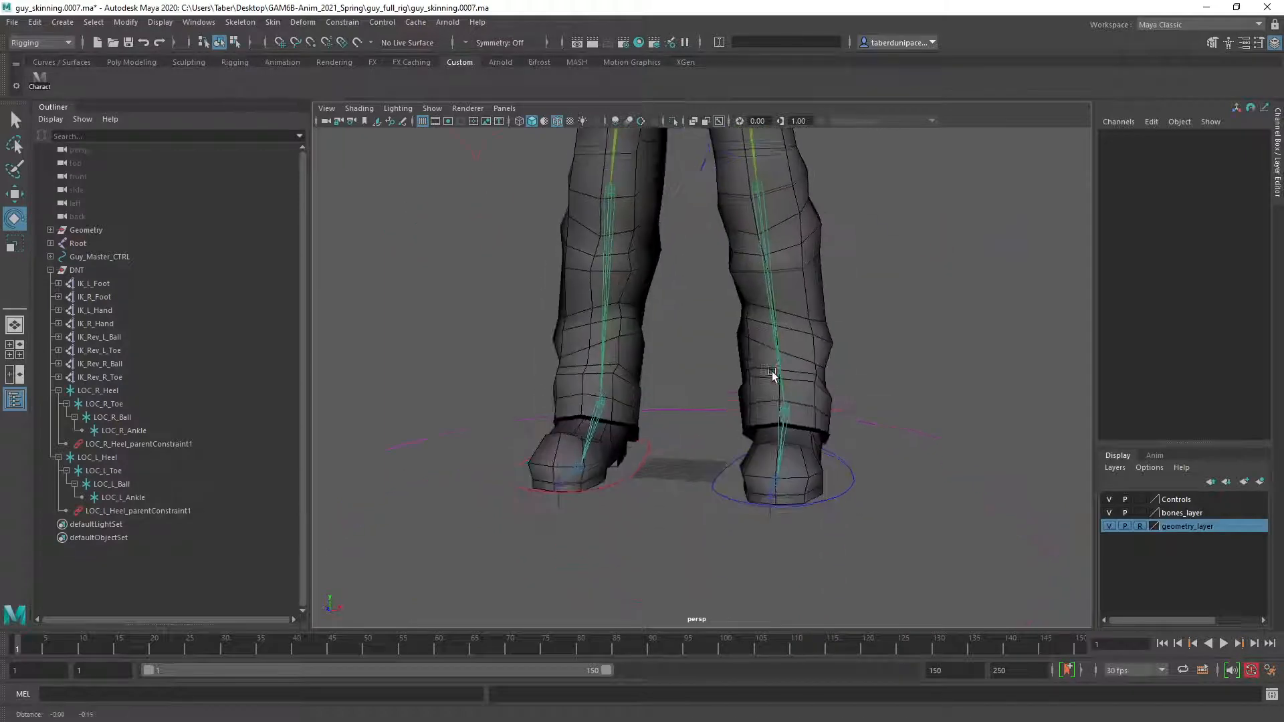
pyautogui.keyDown('alt'); pyautogui.moveTo(771, 375); pyautogui.dragTo(839, 406, button='right'); pyautogui.keyUp('alt')
pyautogui.keyDown('alt'); pyautogui.moveTo(839, 406); pyautogui.dragTo(819, 407); pyautogui.keyUp('alt')
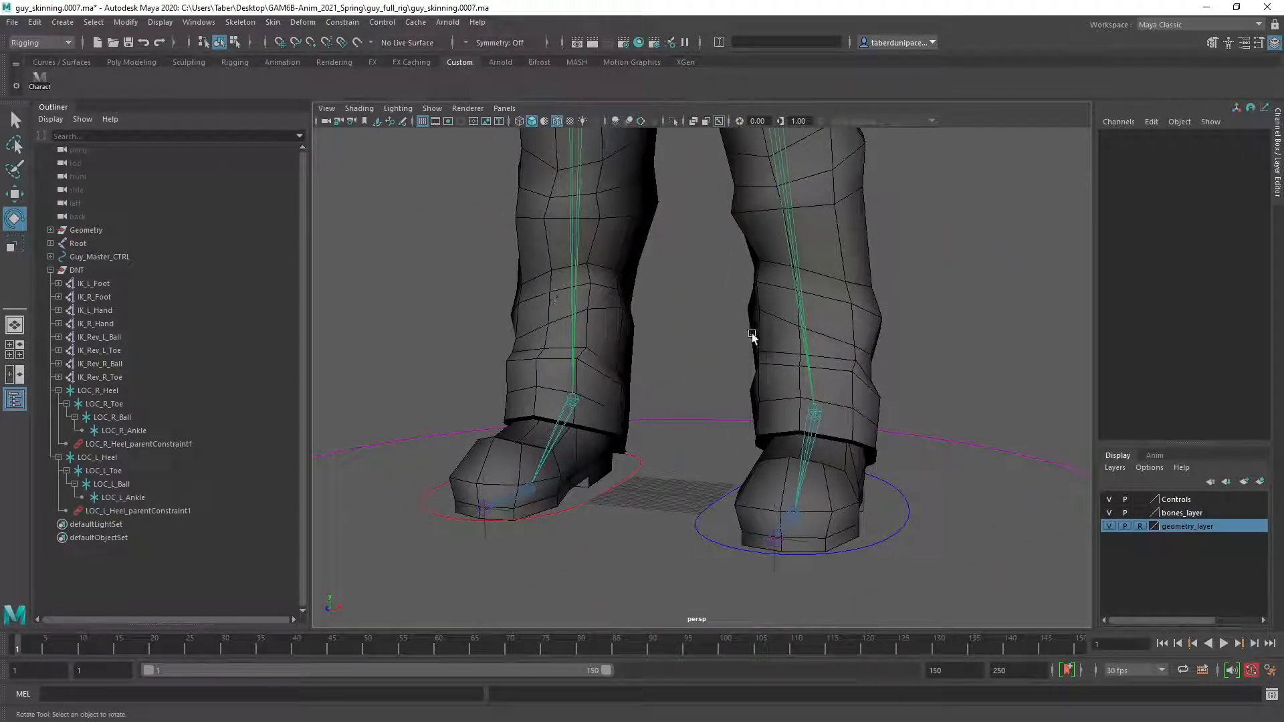
pyautogui.click(128, 44)
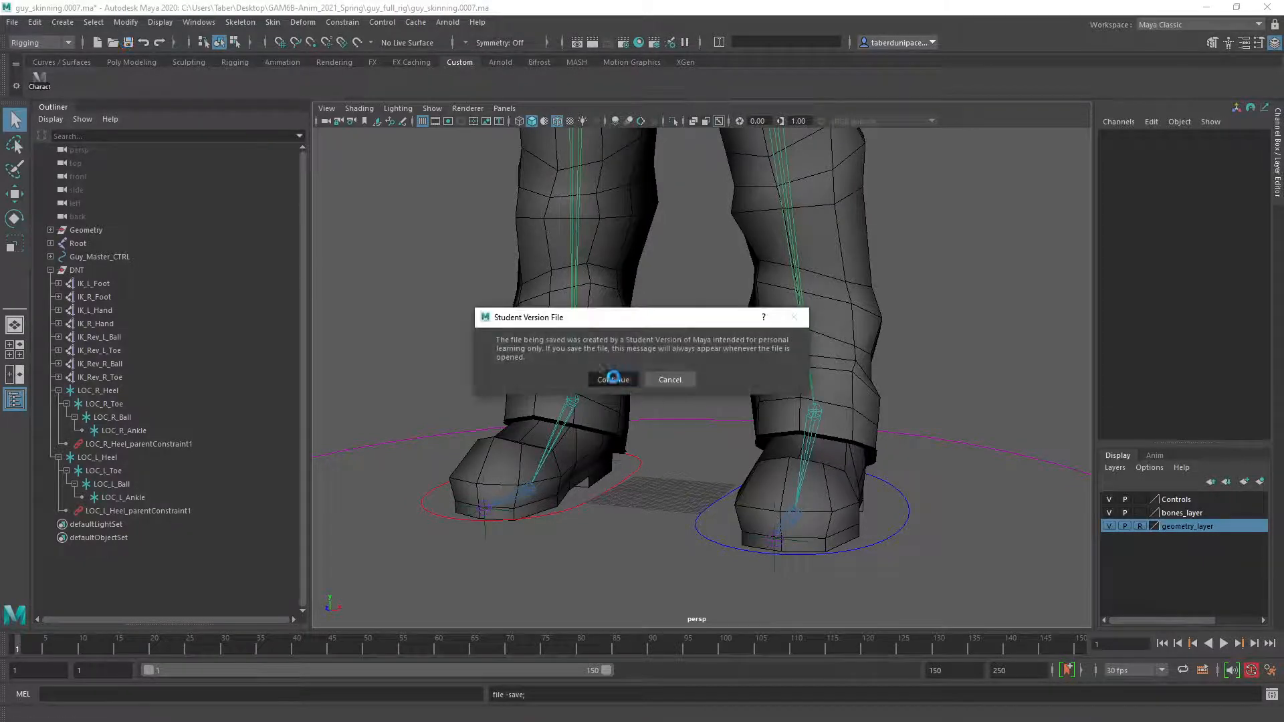
pyautogui.click(613, 380)
# Open the AnimLoops01.mb animation scene and select the running character's right foot control, Guy:Foot_R_CTRL.
pyautogui.click(100, 43)
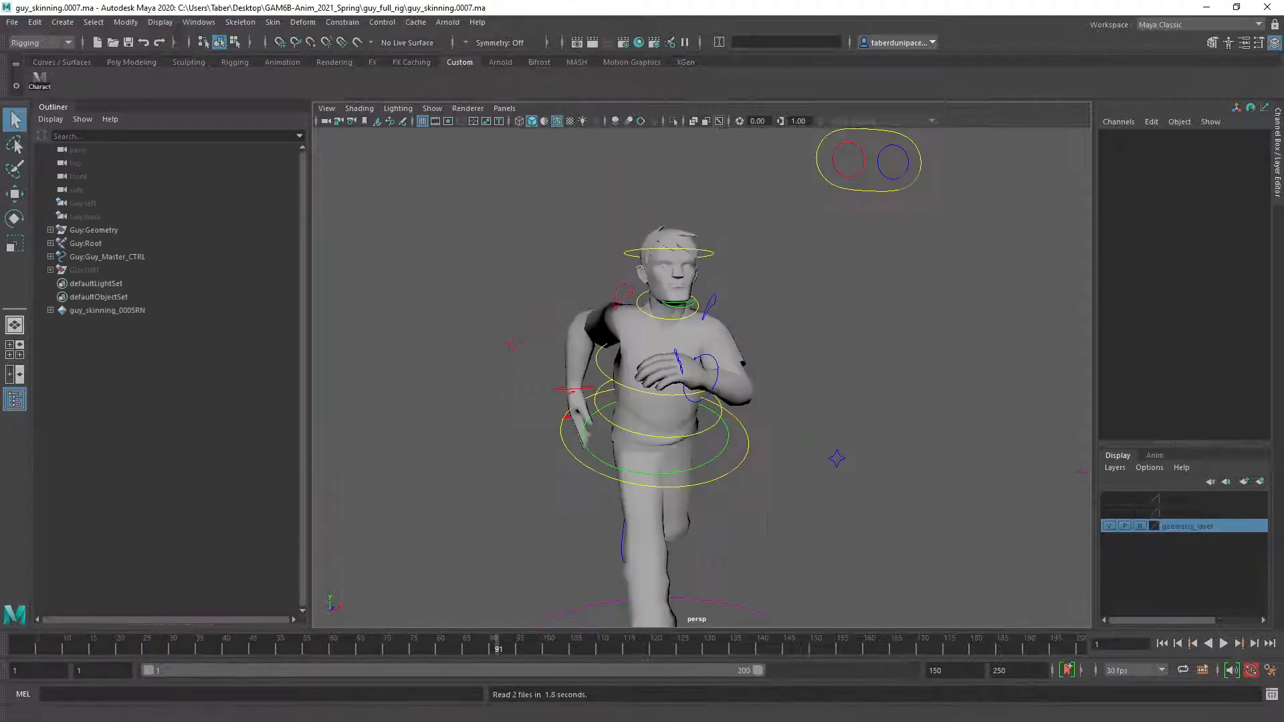
pyautogui.keyDown('alt'); pyautogui.moveTo(777, 419); pyautogui.dragTo(749, 472); pyautogui.keyUp('alt')
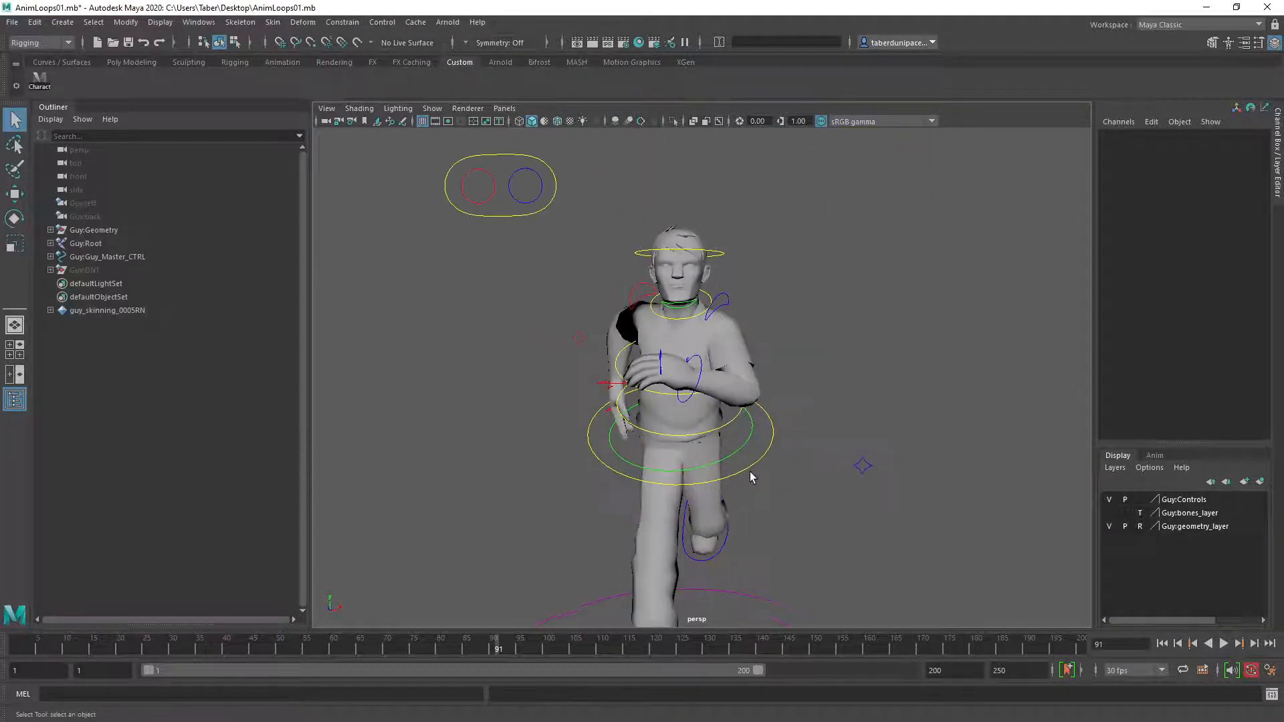
pyautogui.keyDown('alt'); pyautogui.moveTo(749, 471); pyautogui.dragTo(704, 427, button='middle'); pyautogui.keyUp('alt')
pyautogui.keyDown('alt'); pyautogui.moveTo(704, 427); pyautogui.dragTo(647, 499, button='right'); pyautogui.keyUp('alt')
pyautogui.keyDown('alt'); pyautogui.moveTo(647, 499); pyautogui.dragTo(673, 447, button='middle'); pyautogui.keyUp('alt')
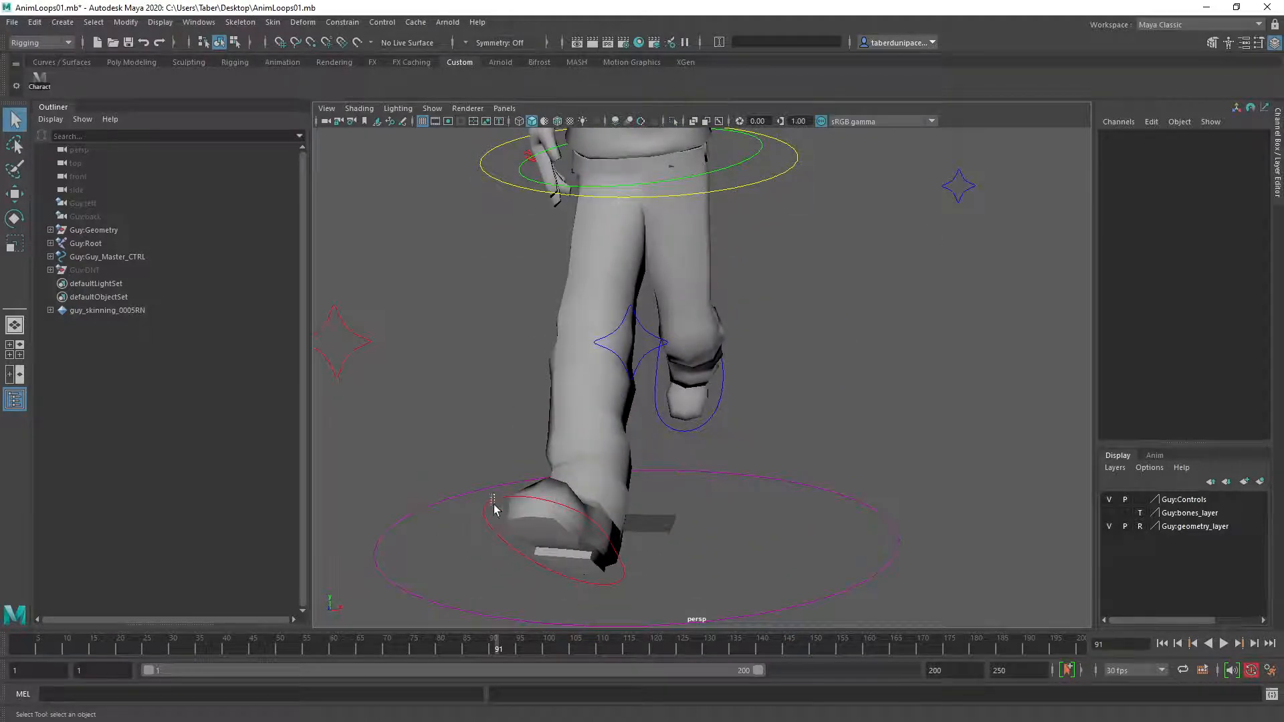
pyautogui.click(494, 509)
pyautogui.keyDown('alt'); pyautogui.moveTo(493, 509); pyautogui.dragTo(561, 496); pyautogui.keyUp('alt')
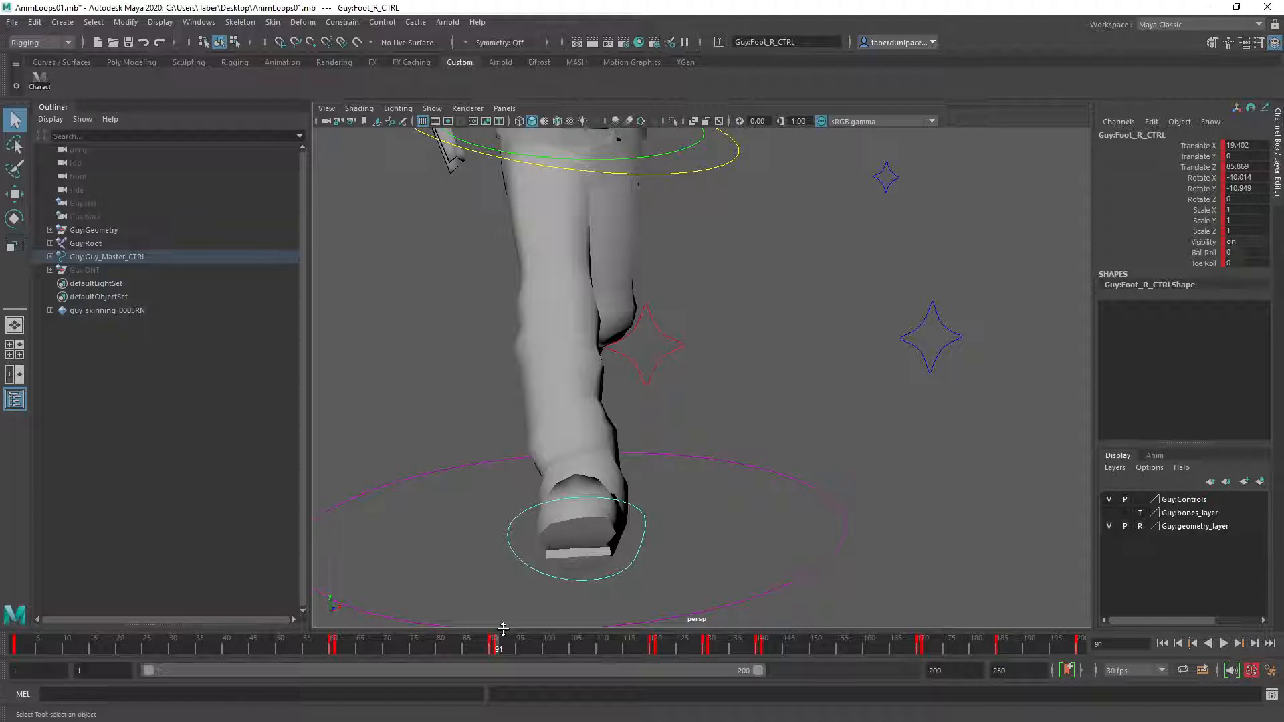
# At frame 91, raise Guy:Foot_R_CTRL to Translate Y about 27.8 and rotate it to about -35.8, 22 and 40.2 in X, Y and Z.
pyautogui.press(',')
pyautogui.press(',')
pyautogui.press(',')
pyautogui.press('.')
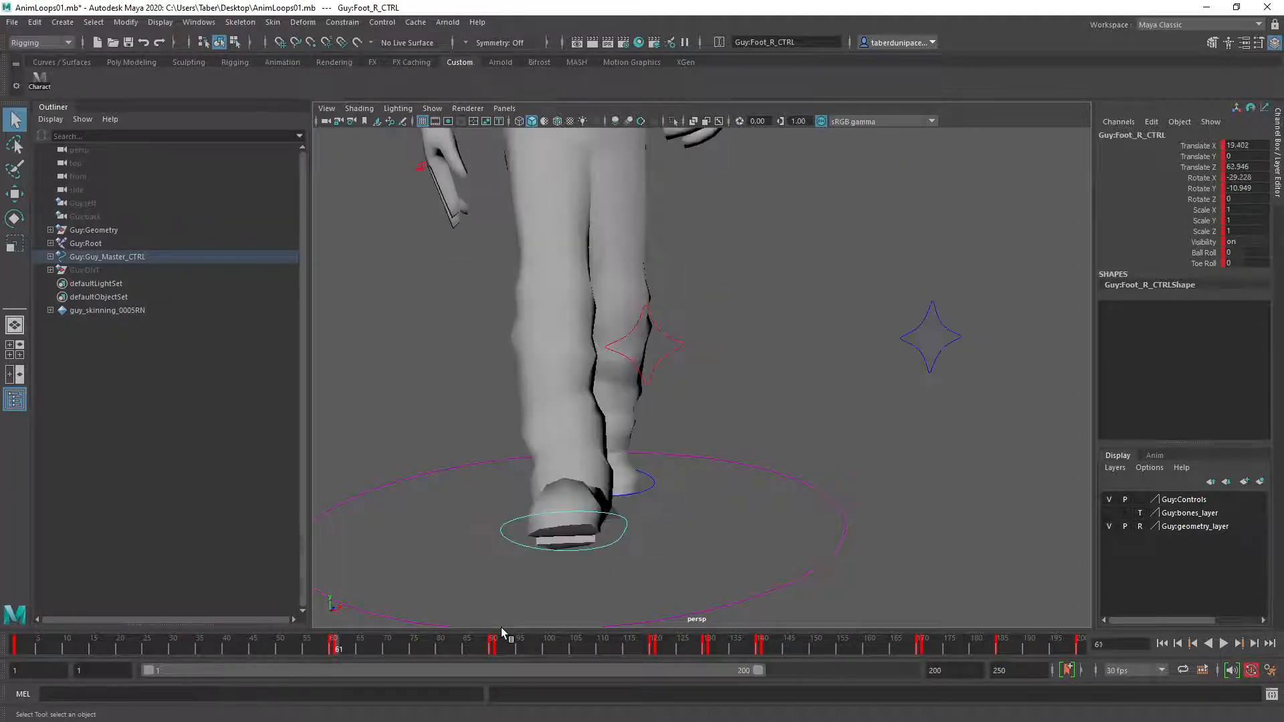
pyautogui.press('.')
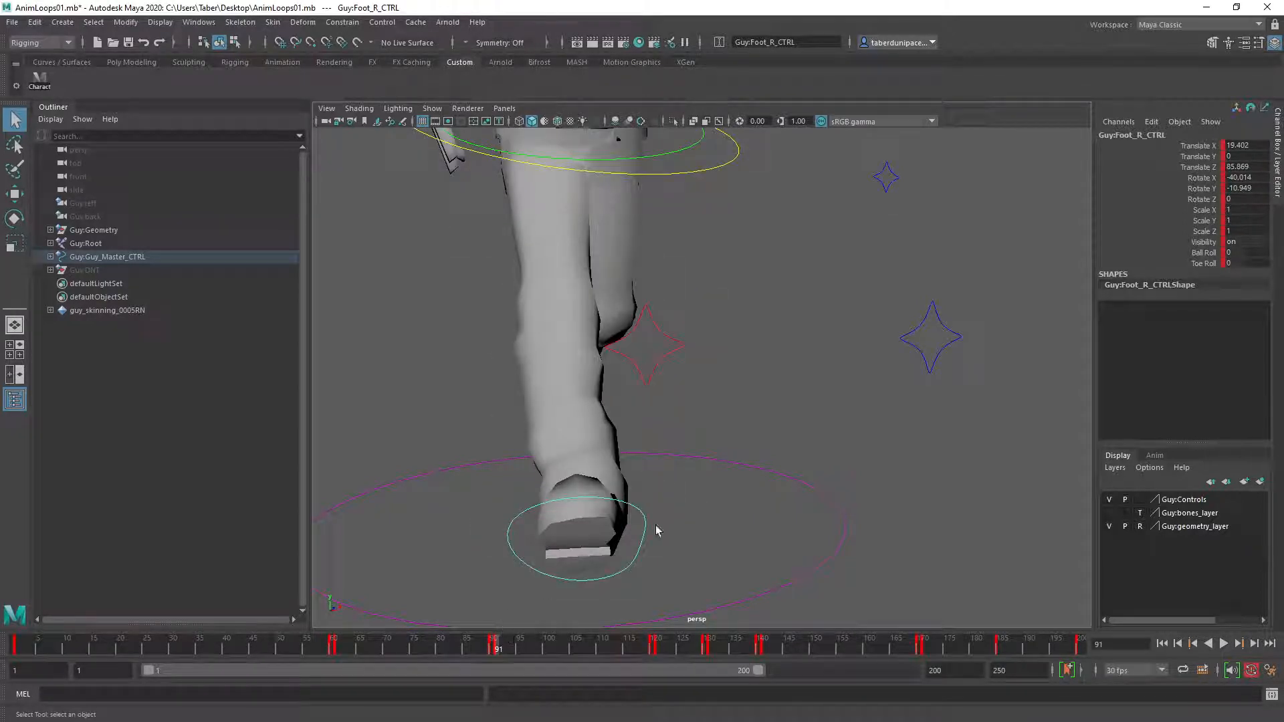
pyautogui.press('e')
pyautogui.moveTo(648, 524); pyautogui.dragTo(774, 510)
pyautogui.press('w')
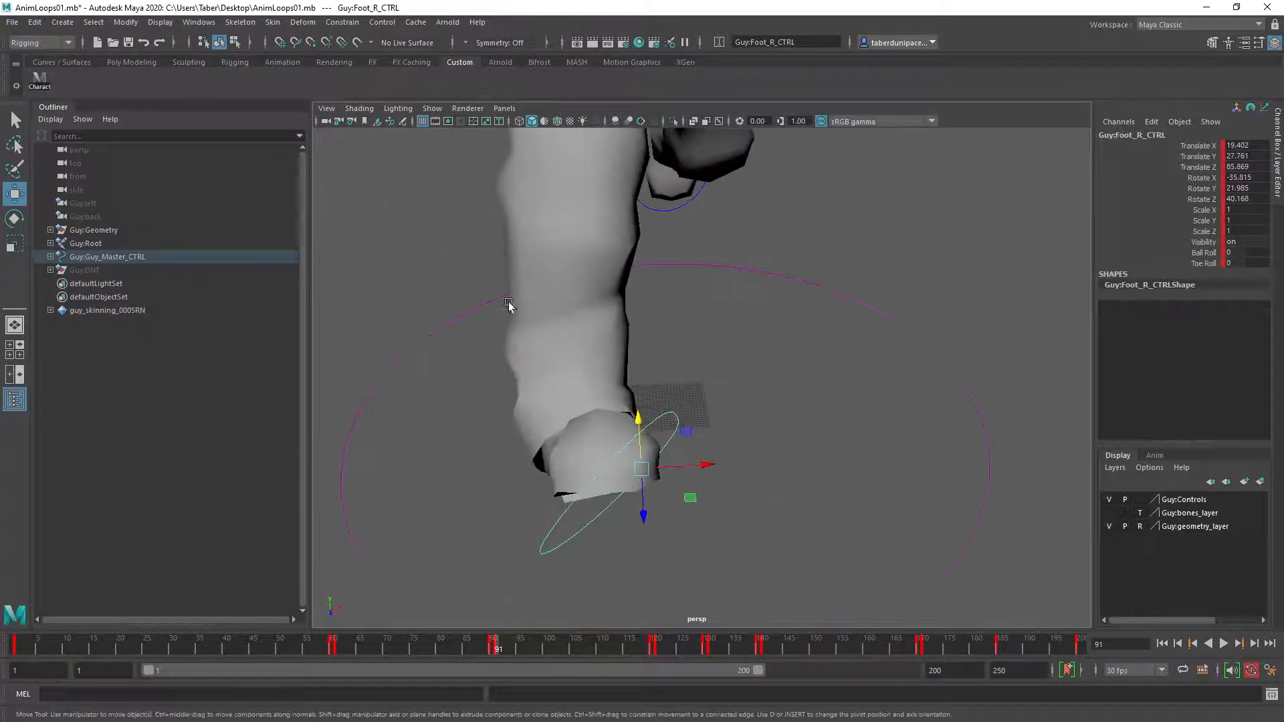
# Point the Guy character reference to guy_skinning.0007.ma in the Reference Editor, accept the student version notice and close the editor.
pyautogui.click(12, 22)
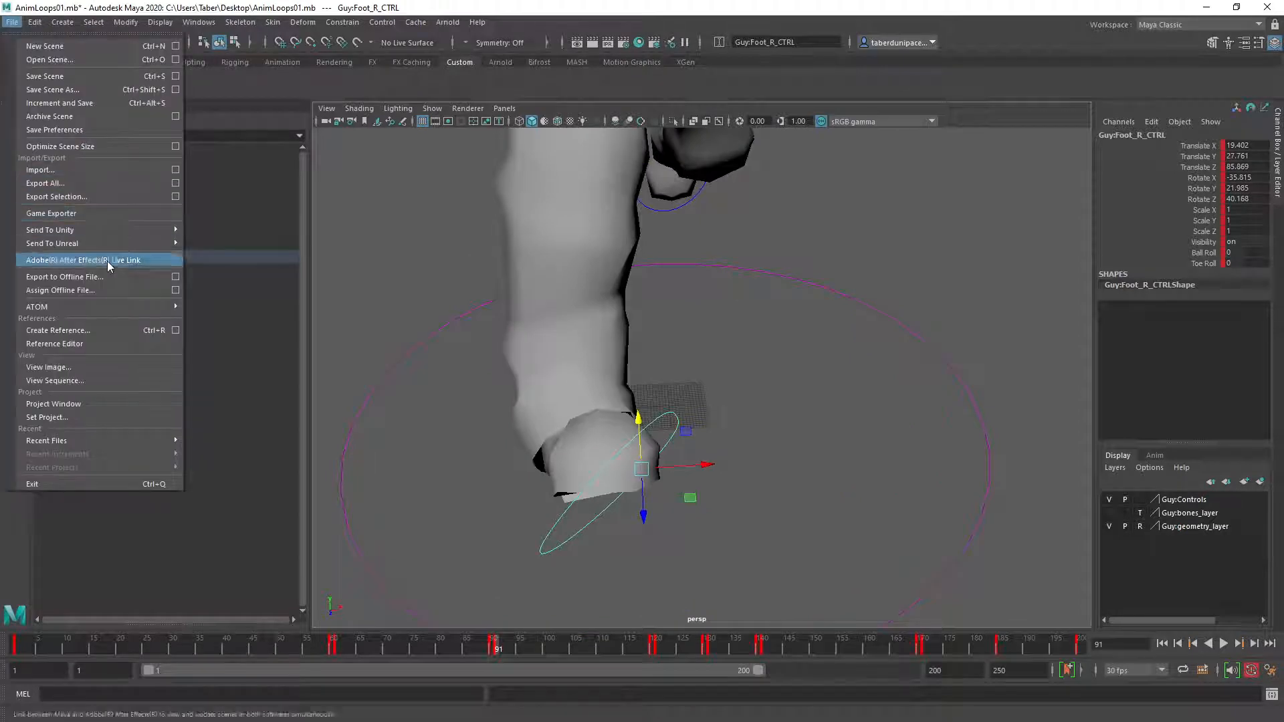
pyautogui.click(85, 344)
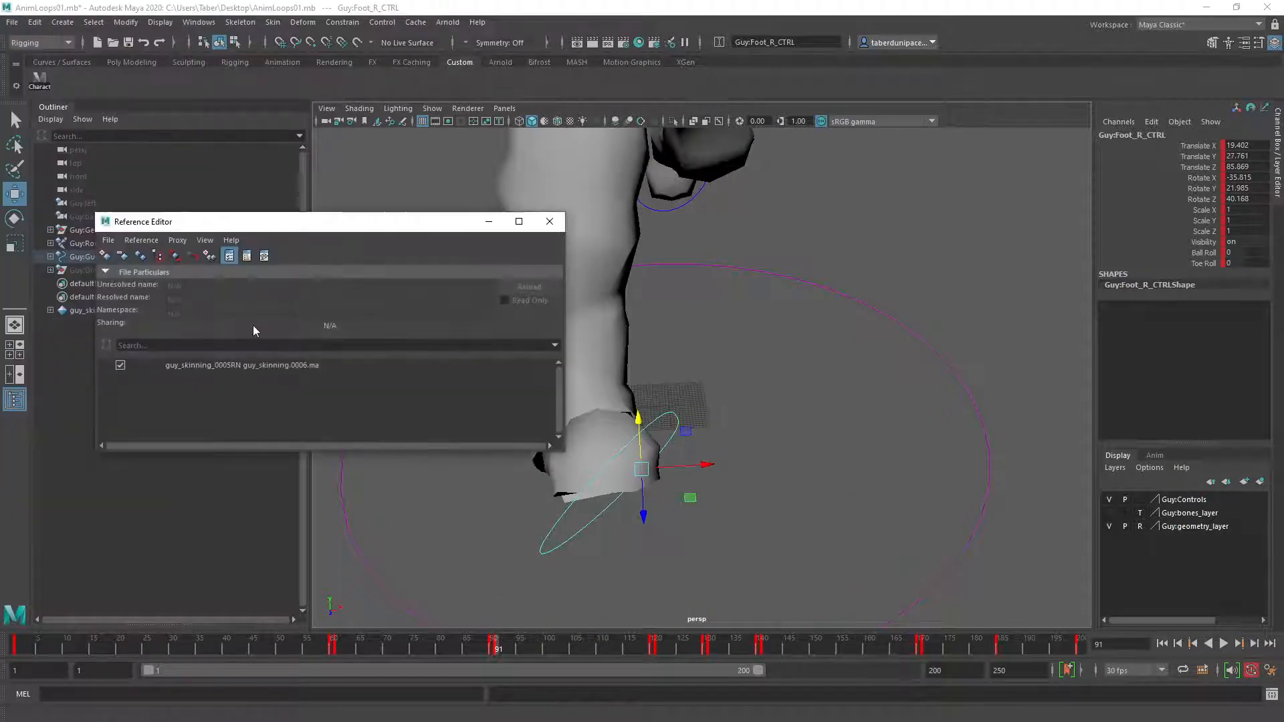
pyautogui.click(278, 367)
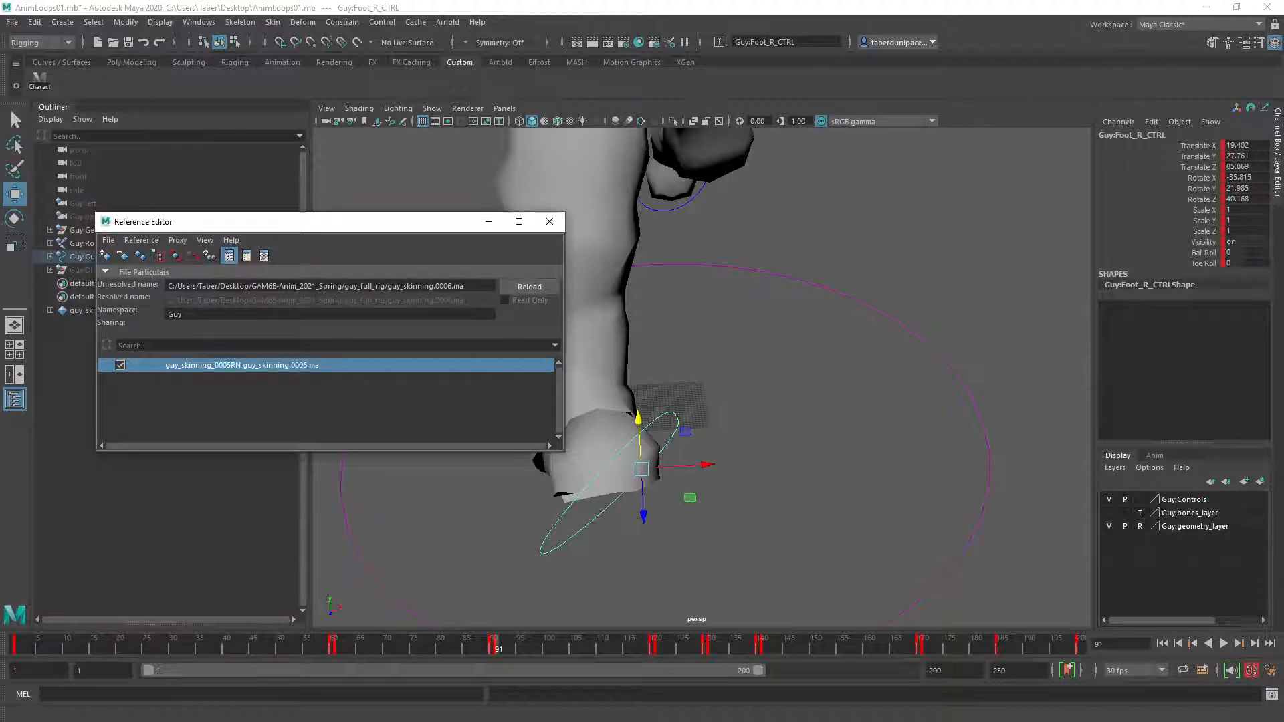
pyautogui.click(448, 286)
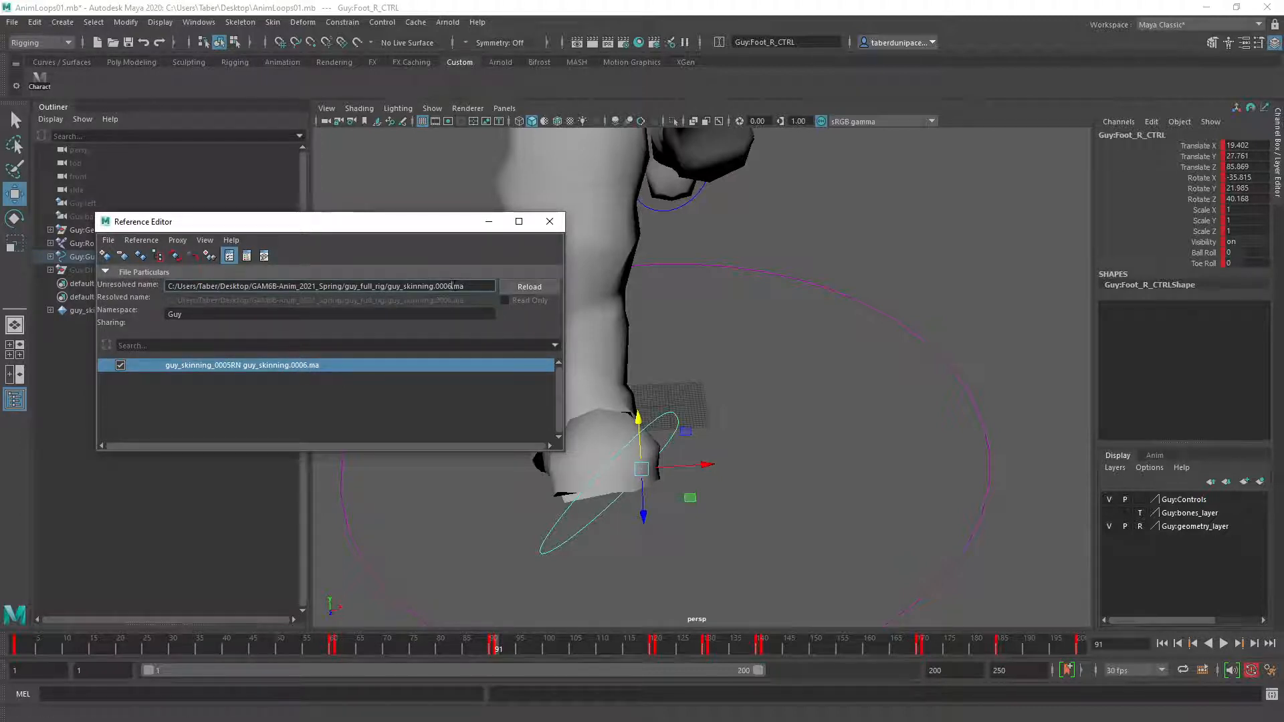
pyautogui.rightClick(205, 366)
pyautogui.moveTo(253, 394)
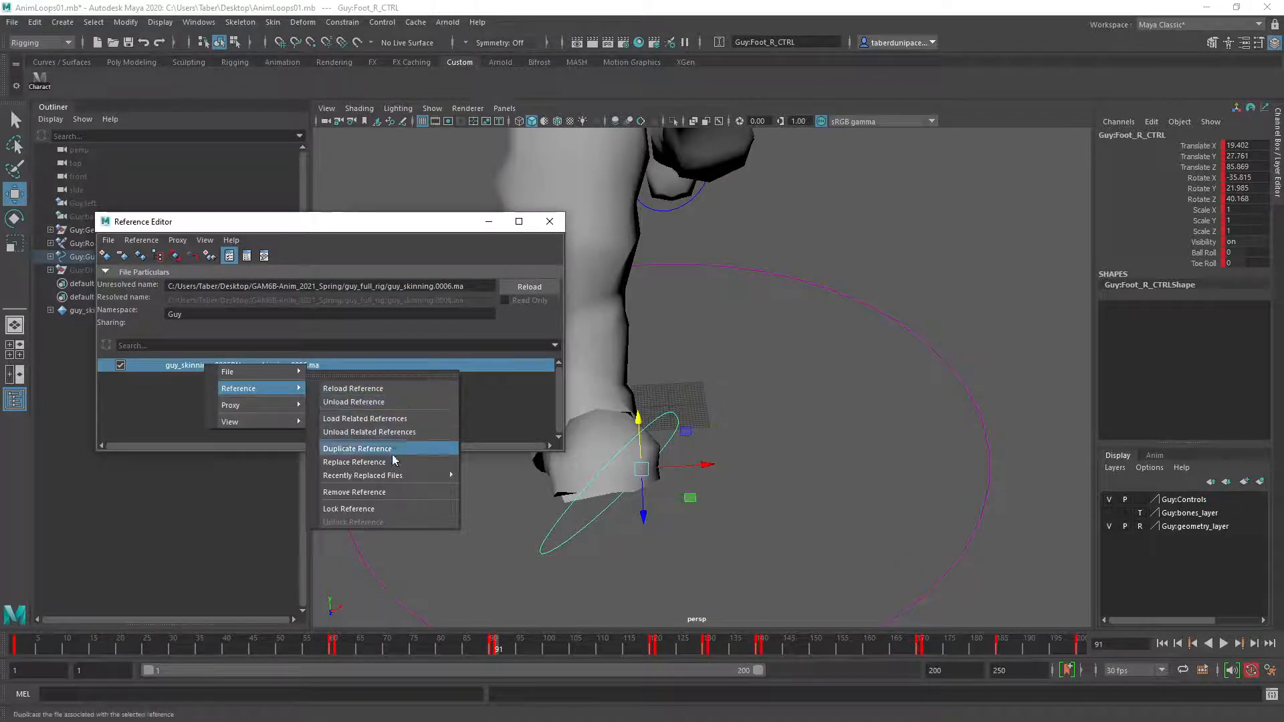
pyautogui.click(448, 286)
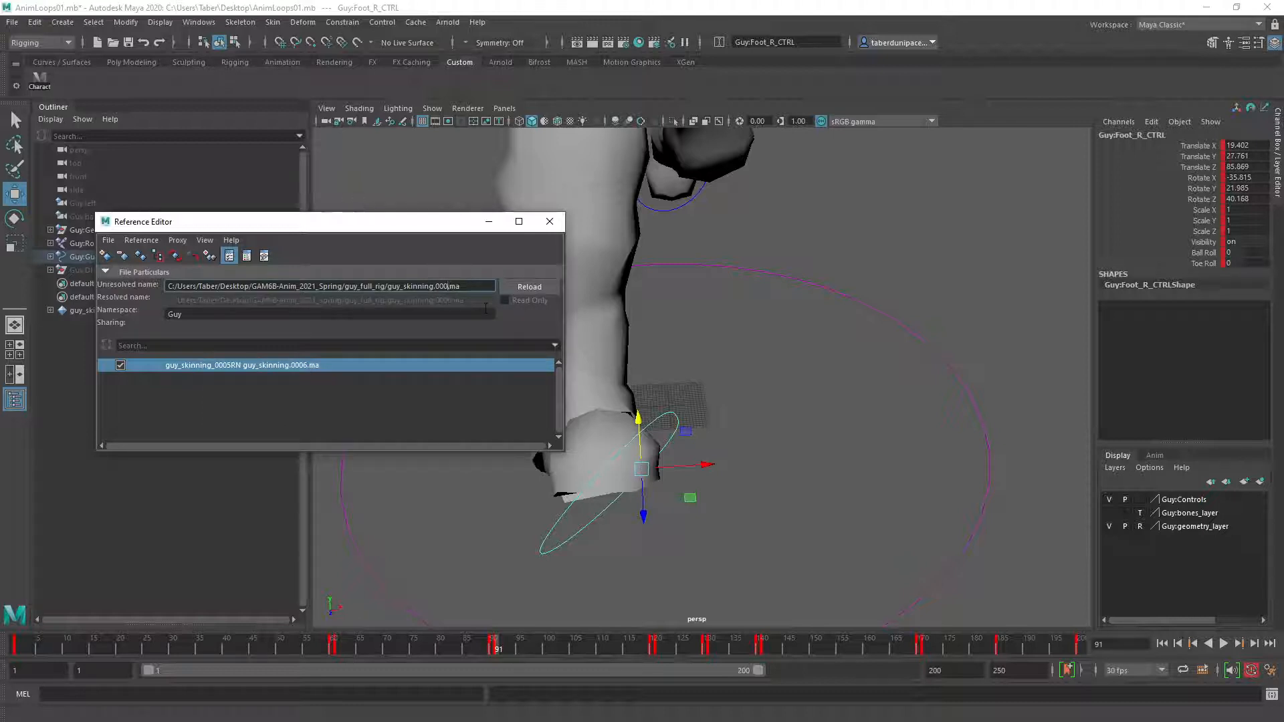
pyautogui.write('7')
pyautogui.press('Return')
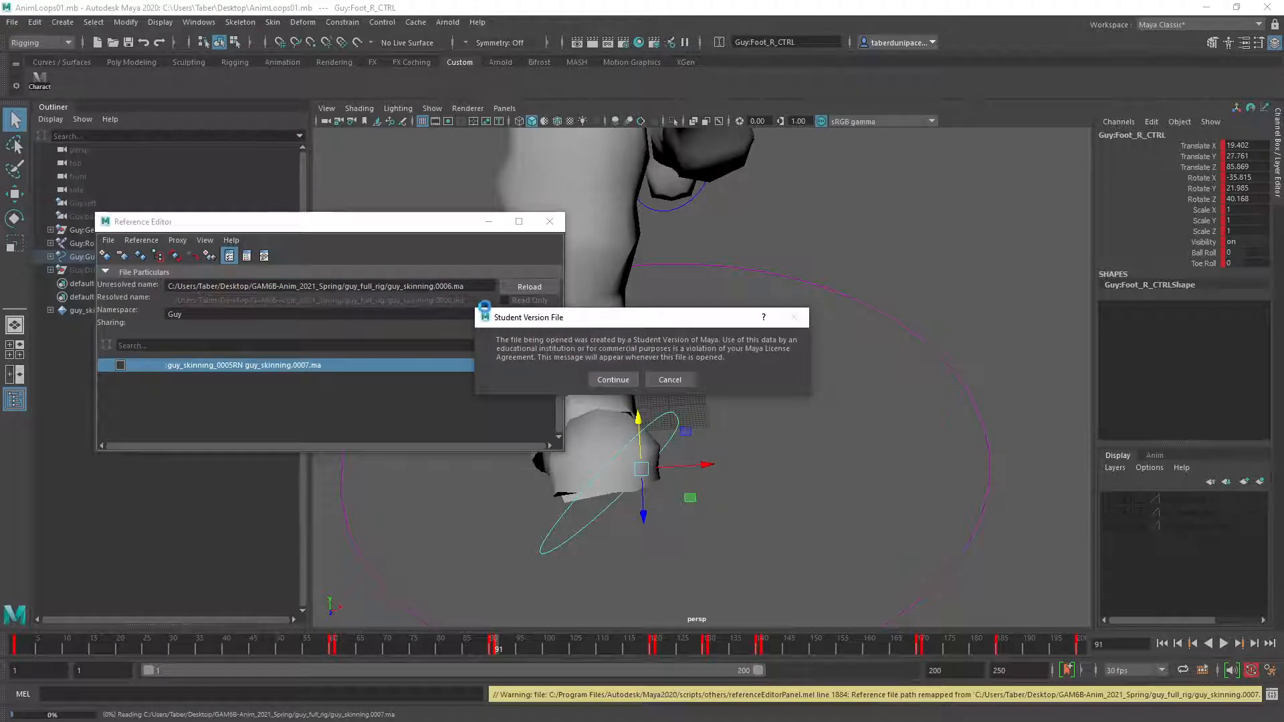
pyautogui.click(610, 376)
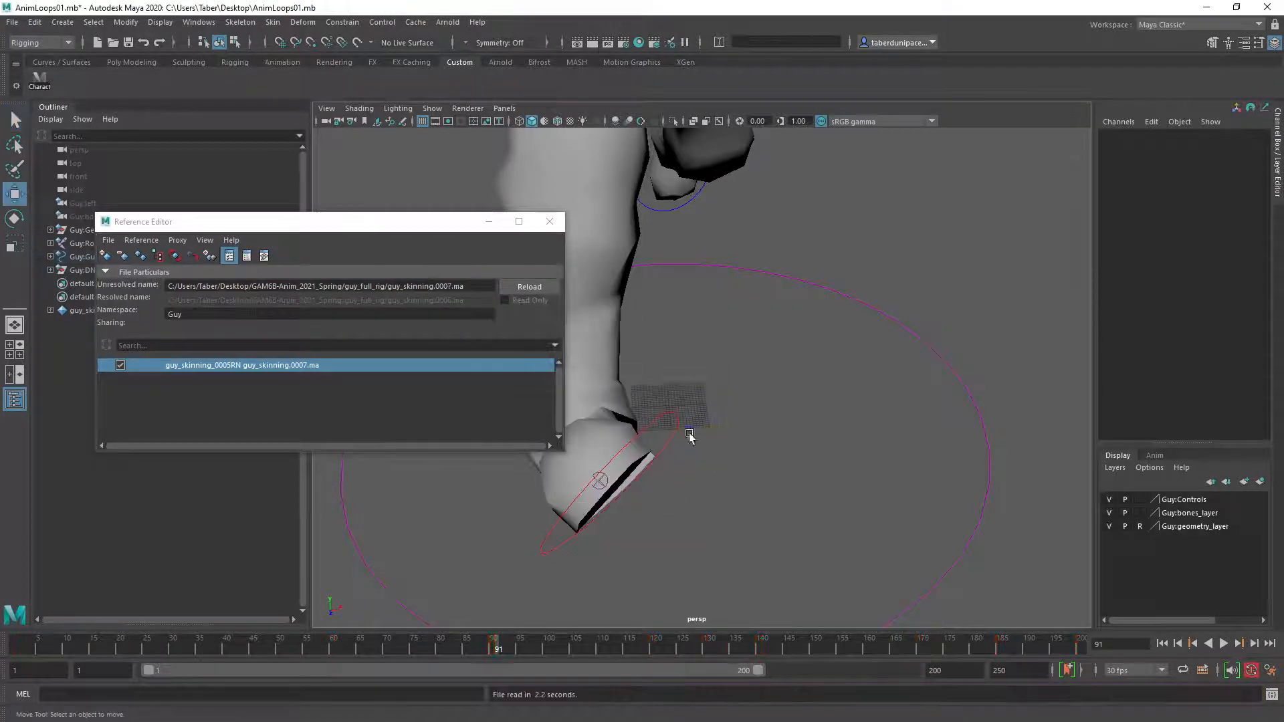
pyautogui.click(549, 222)
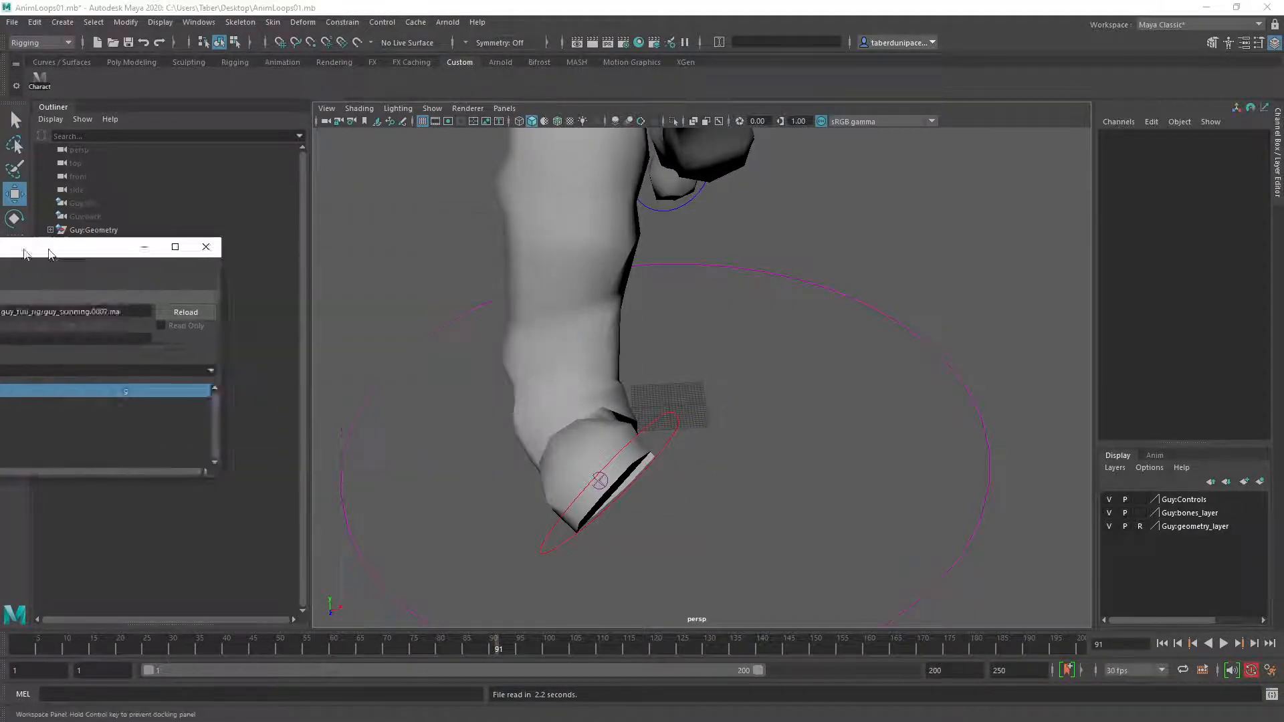
# Hide Guy:bones_layer and set it to Template, with Guy:geometry_layer set to Reference.
pyautogui.click(1139, 526)
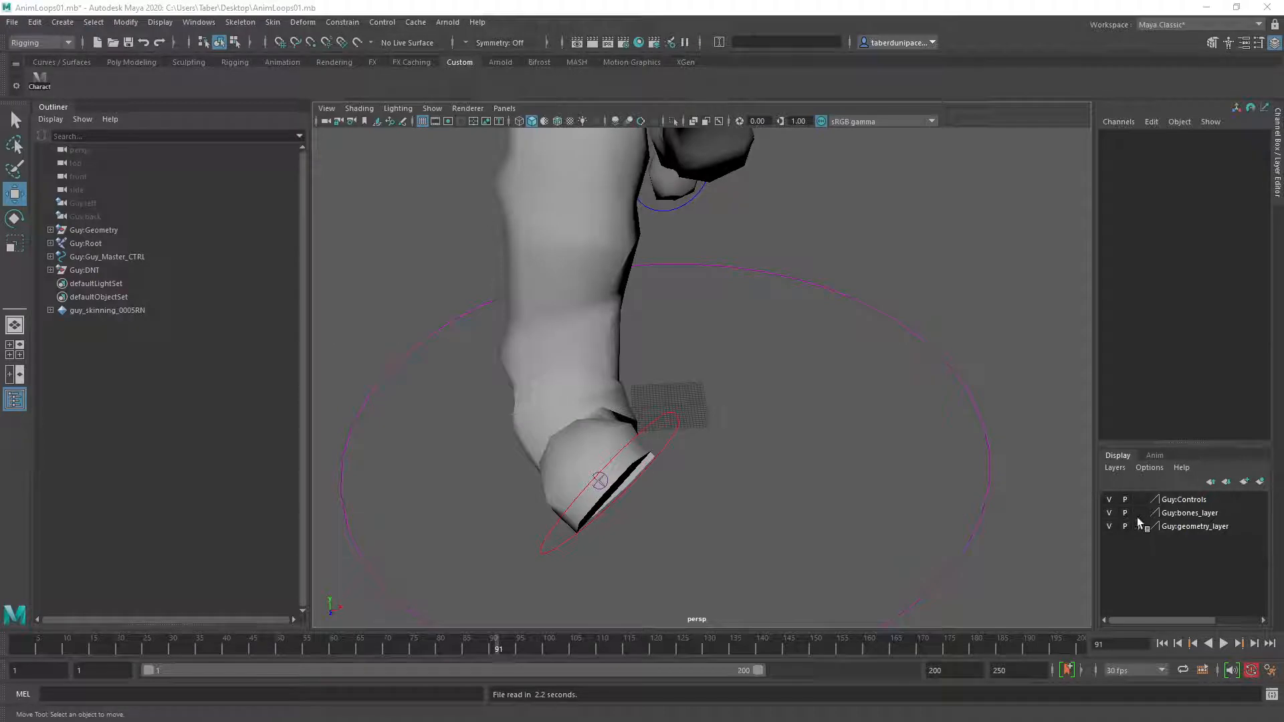
pyautogui.click(1139, 527)
pyautogui.click(1140, 513)
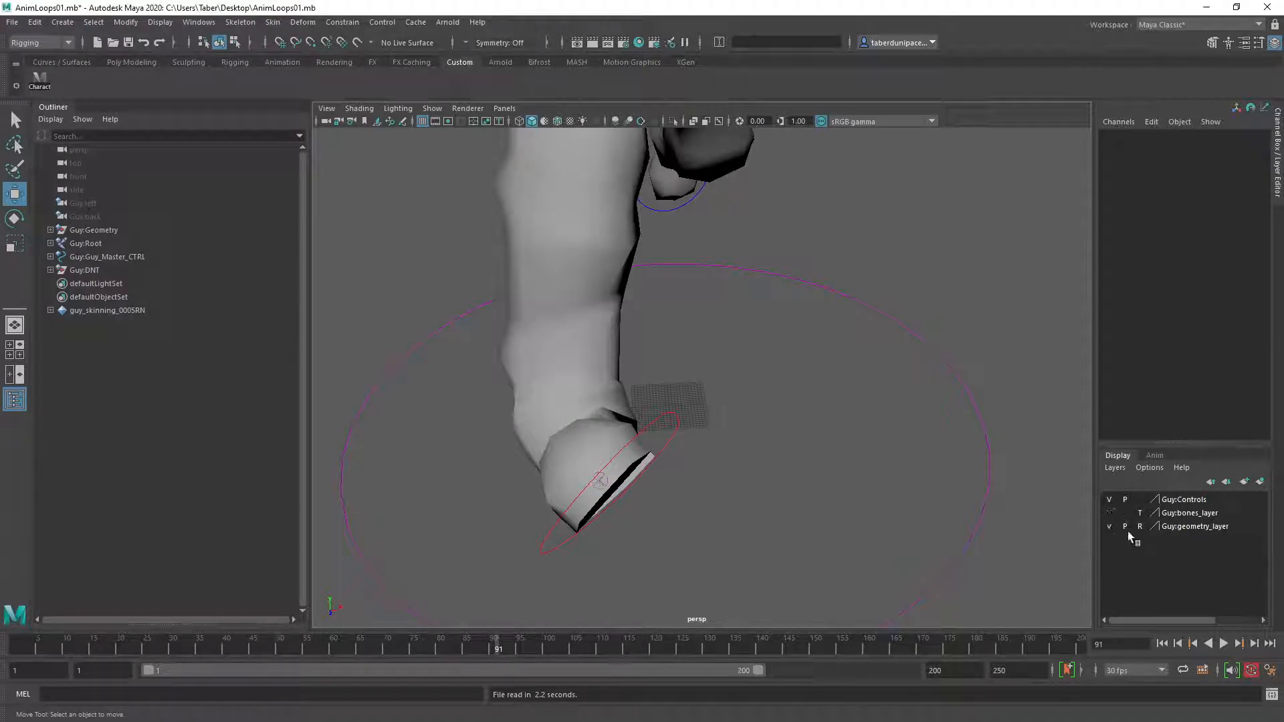
# Select Guy:Foot_R_CTRL with the Rotate tool and examine from several angles how the right foot follows it.
pyautogui.click(670, 414)
pyautogui.press('e')
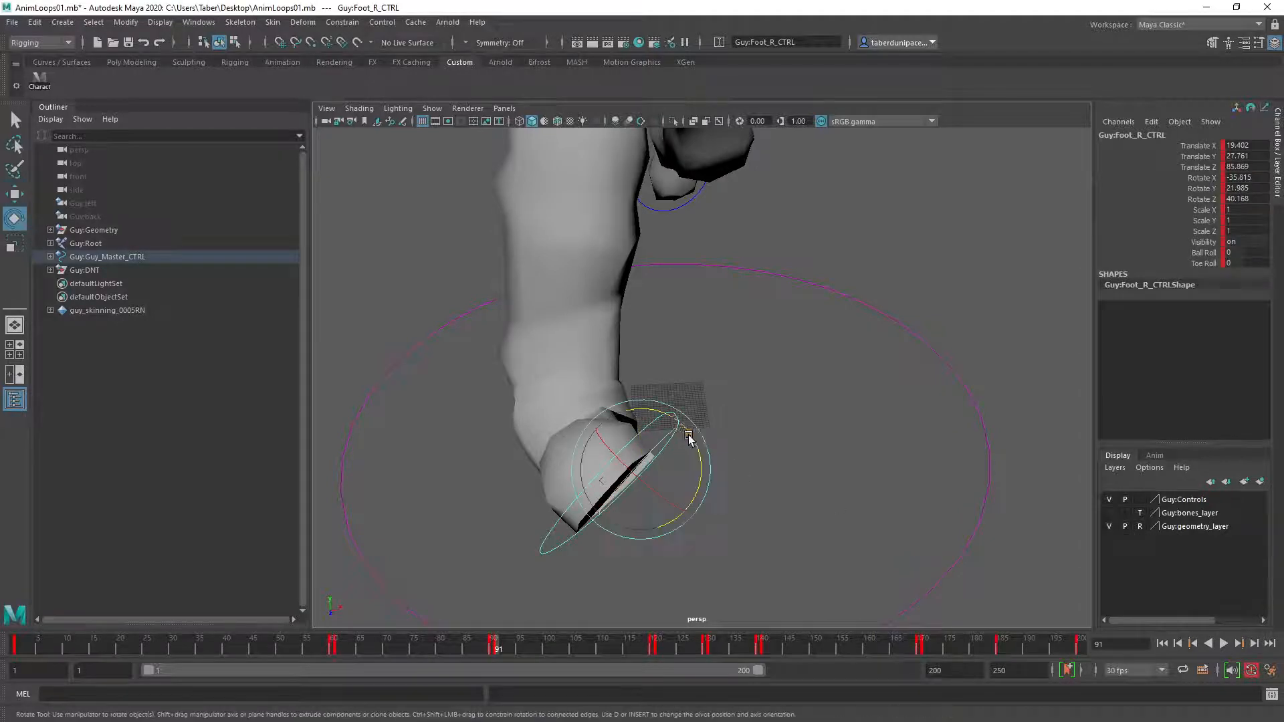
pyautogui.moveTo(665, 414); pyautogui.dragTo(751, 381)
pyautogui.click(814, 389)
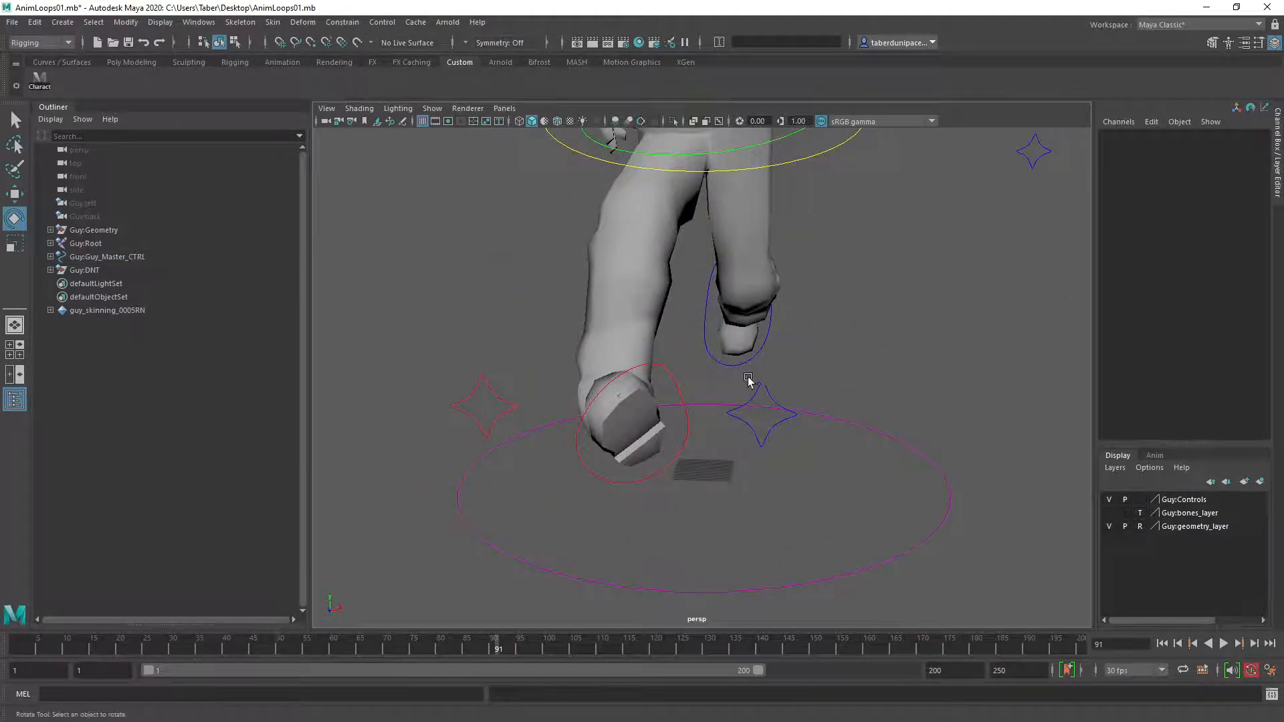
pyautogui.click(680, 392)
pyautogui.keyDown('alt'); pyautogui.moveTo(652, 448); pyautogui.dragTo(773, 351); pyautogui.keyUp('alt')
pyautogui.keyDown('alt'); pyautogui.moveTo(670, 346); pyautogui.dragTo(633, 368); pyautogui.keyUp('alt')
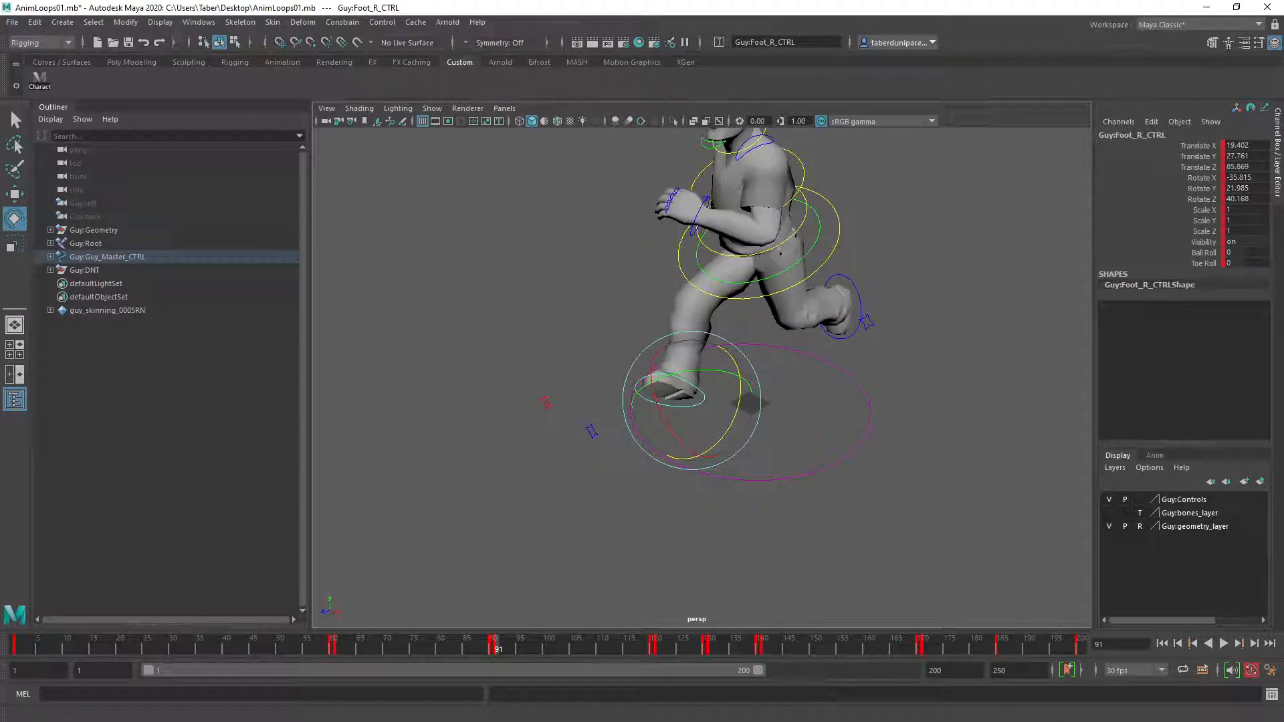